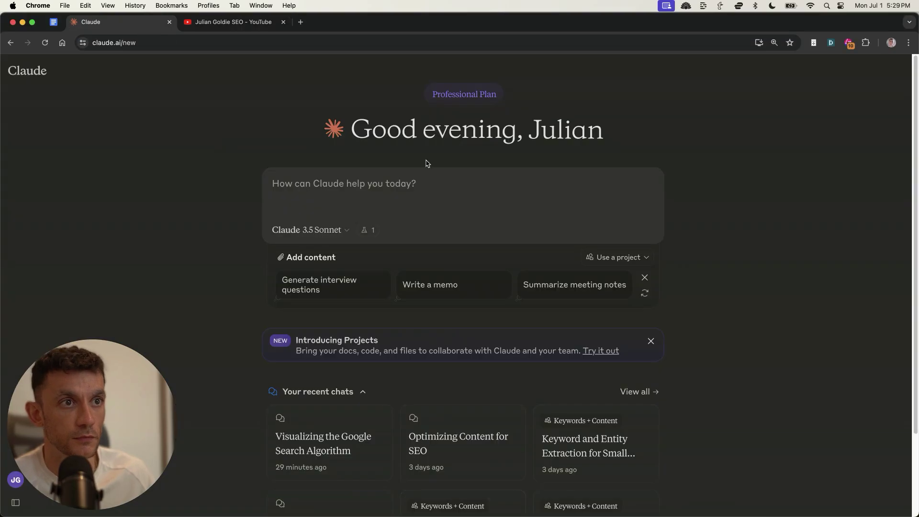
- Paste the interactive dashboard-of-learnings prompt into Claude, add a period, and remove the 'PDF >' prefix
text(PDF > Create an interactive and detailed dashboard to present the learnings from this paper. Make it looks really good and interactive)
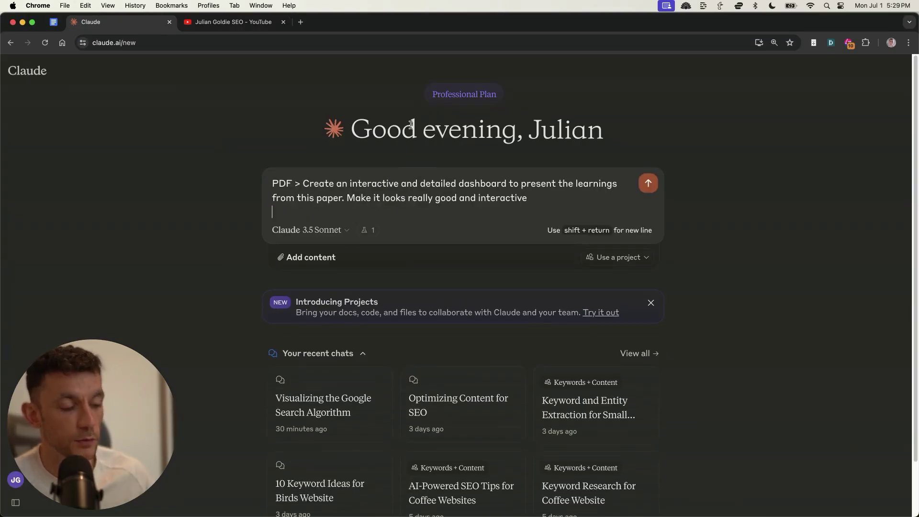
key(super+equal)
key(super+equal)
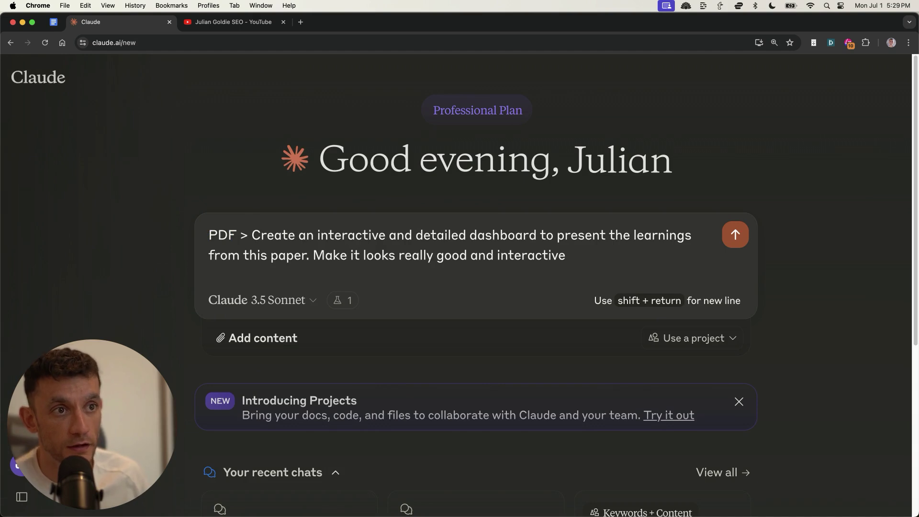
text(.)
double_click(222, 235)
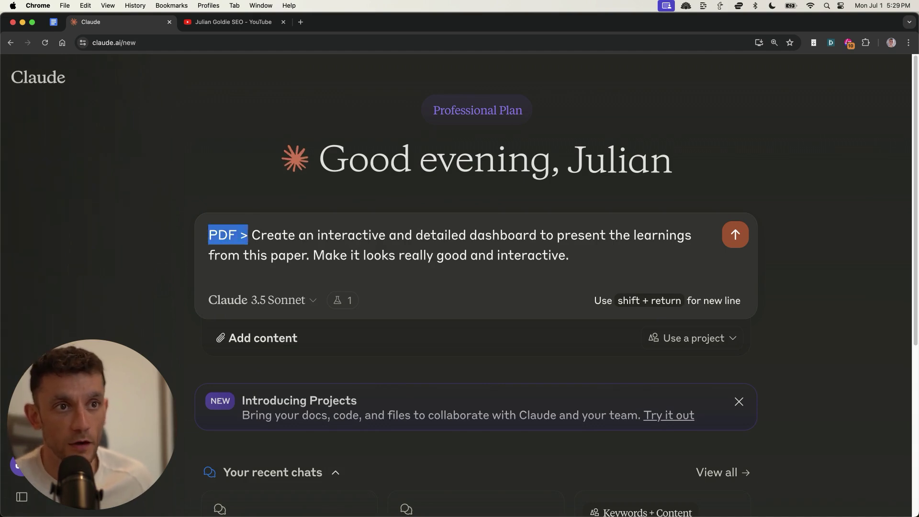
key(BackSpace)
key(super+t)
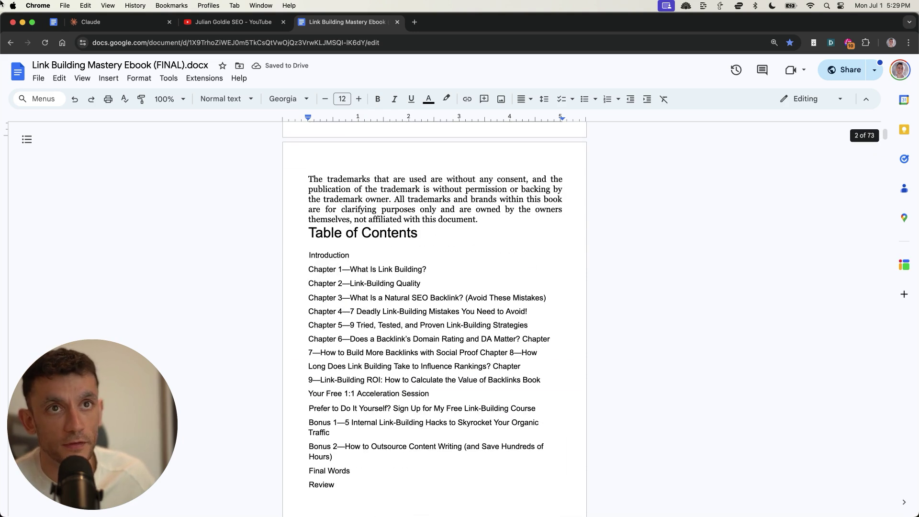
- Download the Link Building Mastery ebook as a Microsoft Word (.docx) file, then return to Claude
click(39, 79)
mouse_move(110, 191)
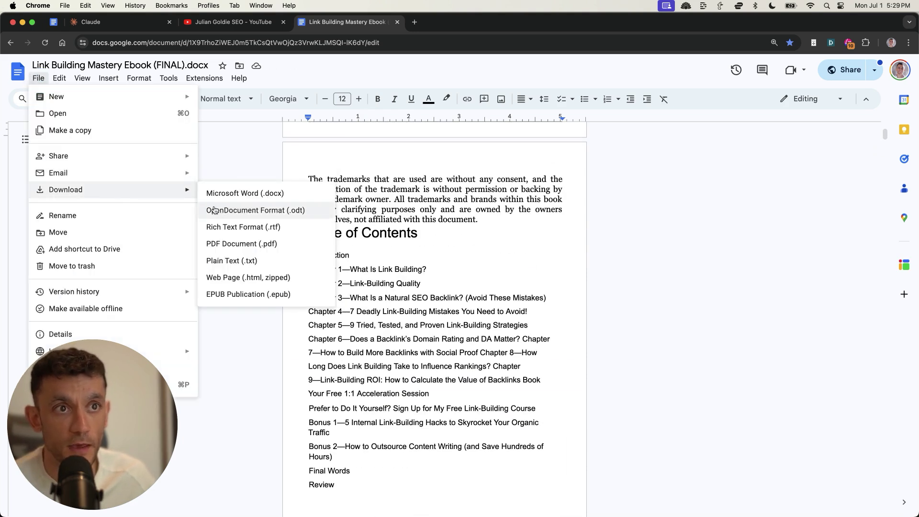
click(223, 196)
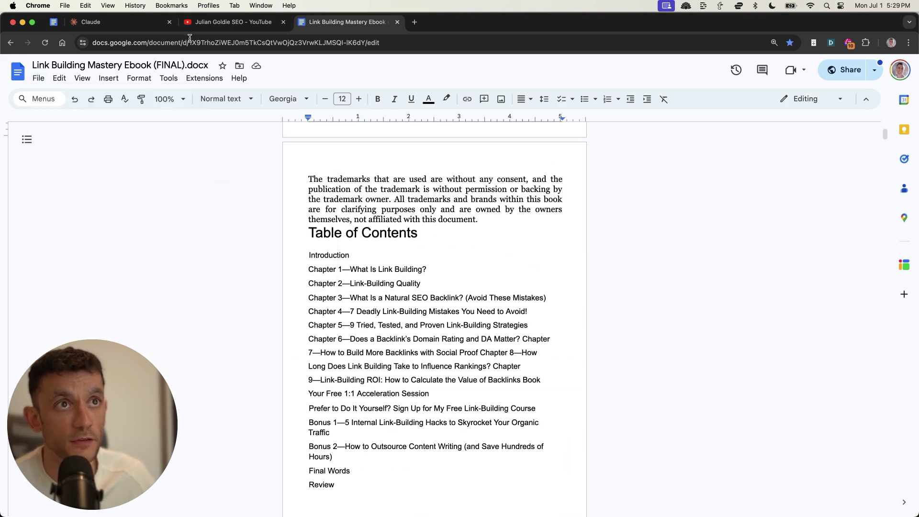
click(125, 24)
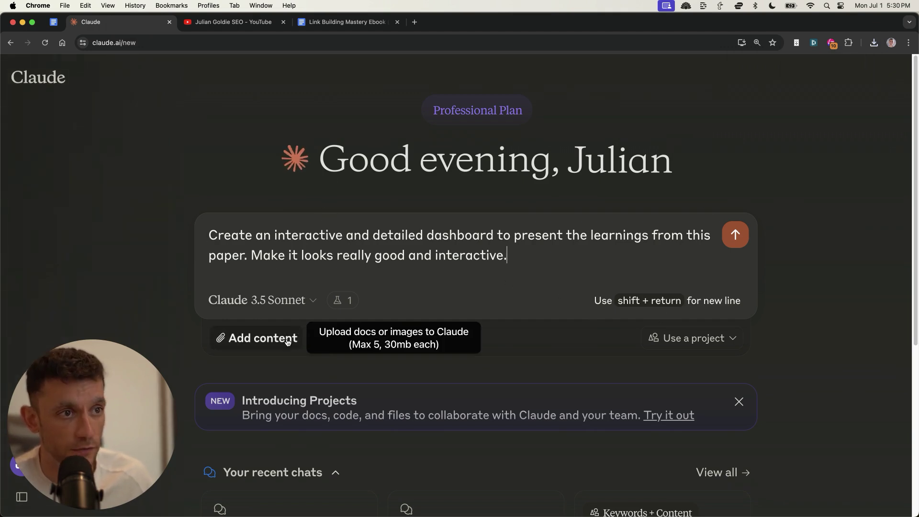
- Attach Link Building Mastery Ebook (FINAL).docx to the dashboard prompt and send it
click(232, 339)
key(Down)
key(Return)
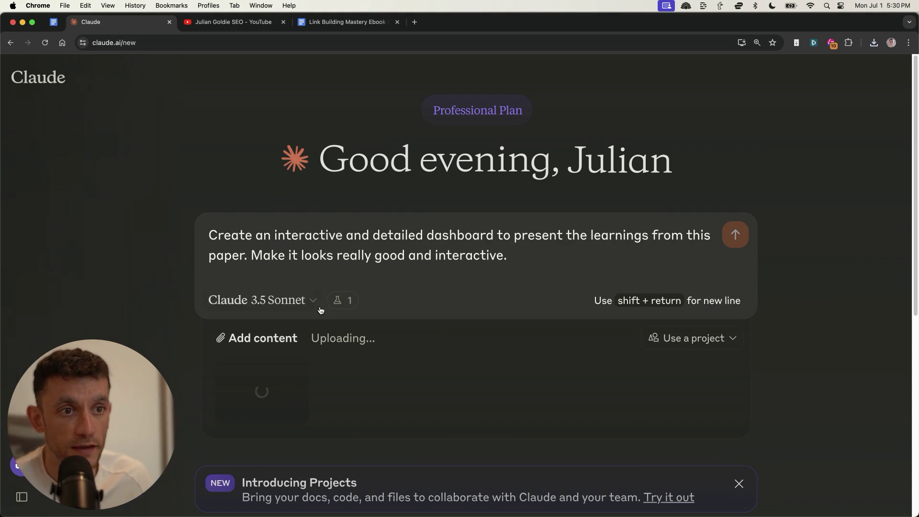
click(353, 19)
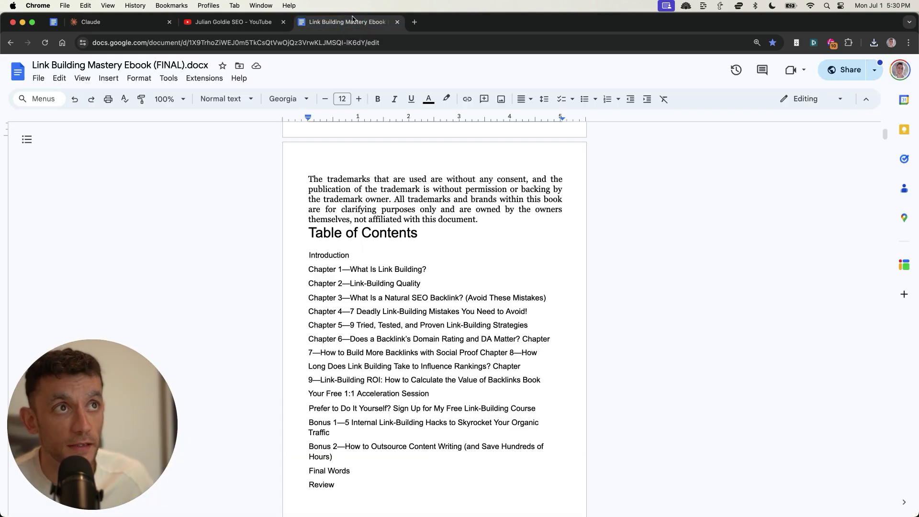
click(91, 20)
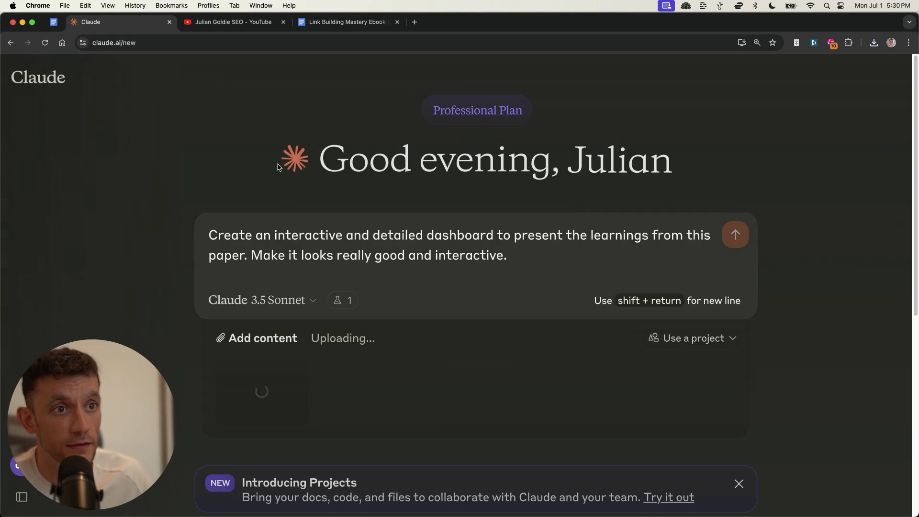
click(737, 240)
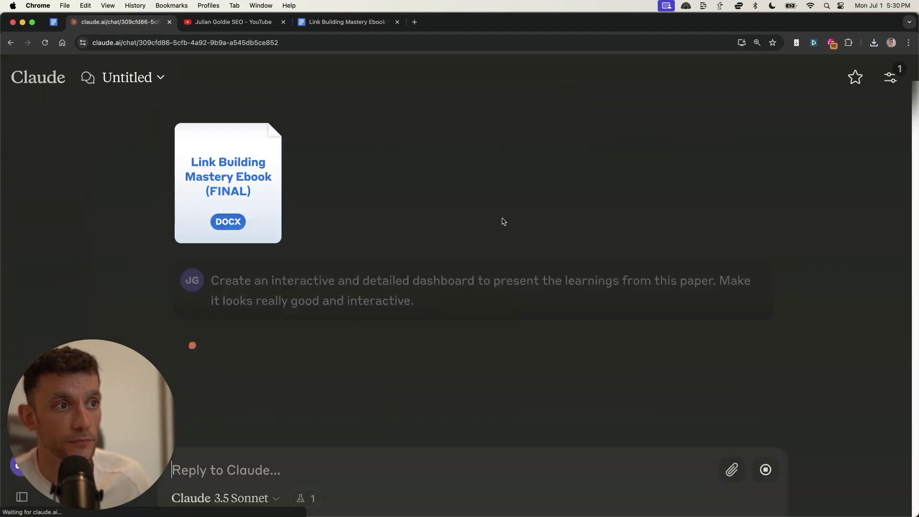
- Skim the ebook's opening pages in Google Docs, then check Claude's generated dashboard
click(302, 23)
scroll(337, 343, up, 10)
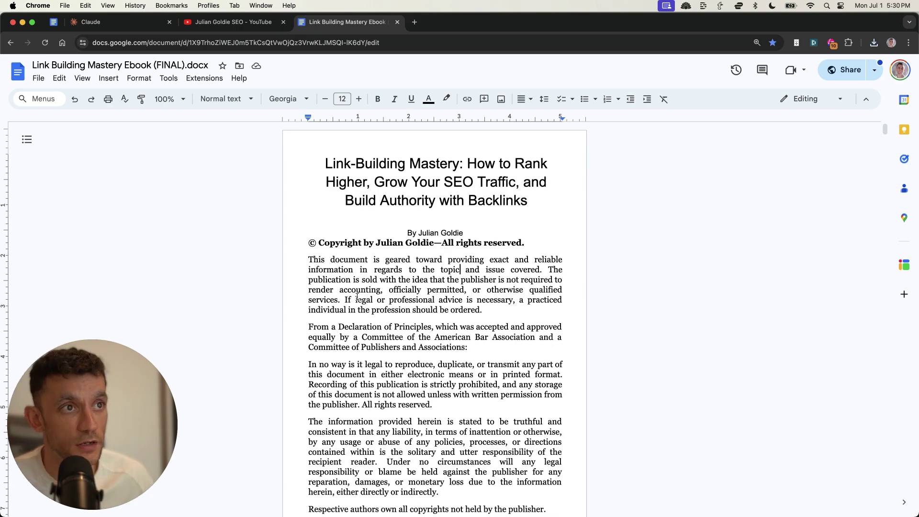
scroll(296, 149, down, 15)
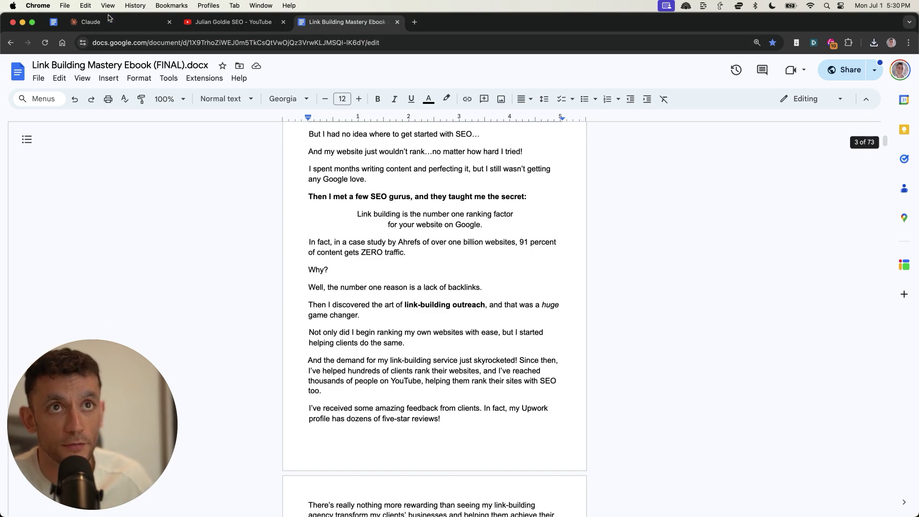
click(110, 23)
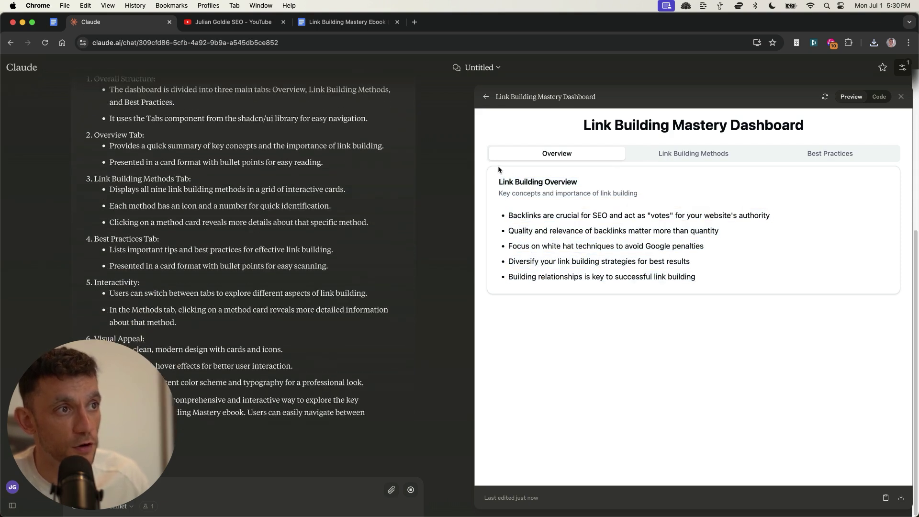
- Browse the dashboard's Methods and Best Practices tabs, highlighting the relevance-over-Domain-Rating tip
click(679, 156)
click(578, 152)
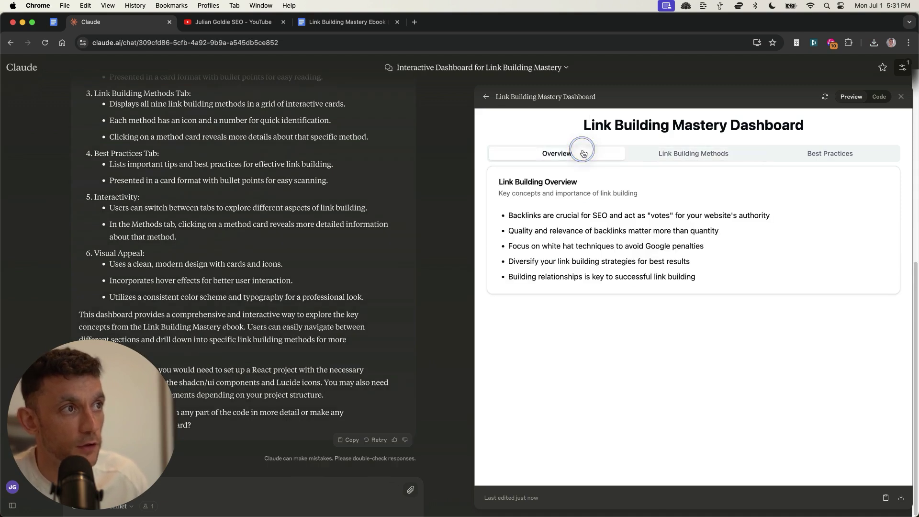
click(713, 154)
click(835, 161)
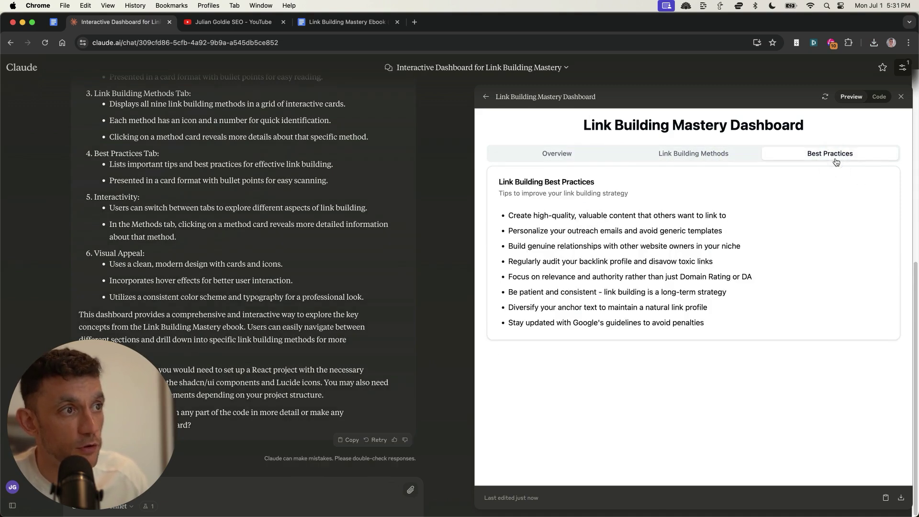
drag(505, 175, 745, 345)
click(638, 247)
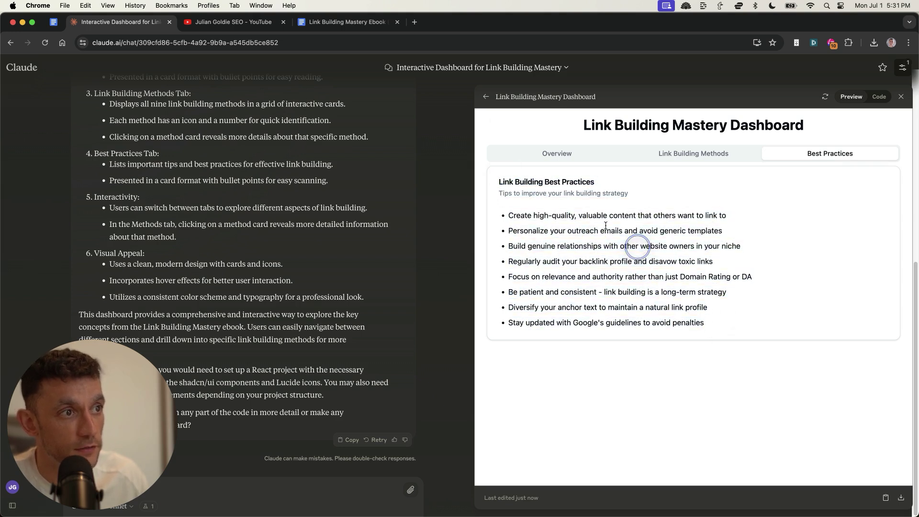
drag(488, 274, 782, 274)
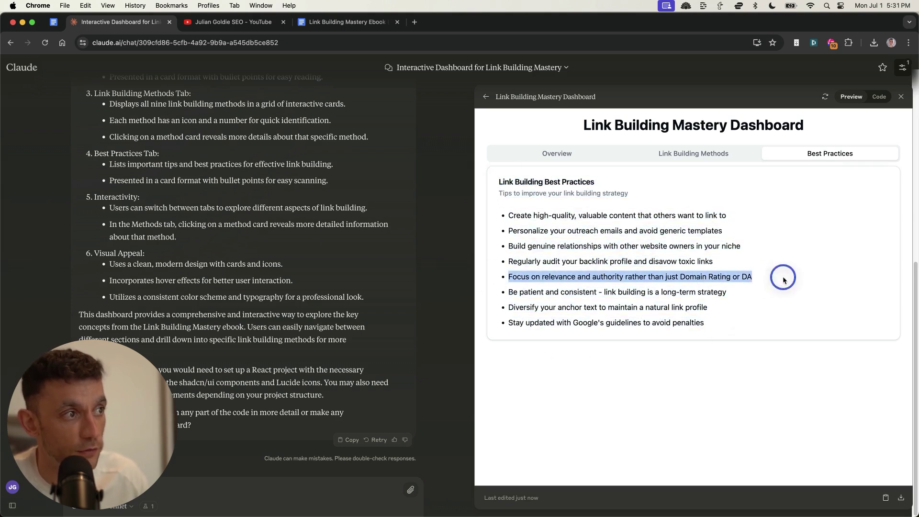
- Review the Overview's key concepts, then return to the Link Building Methods grid
click(592, 161)
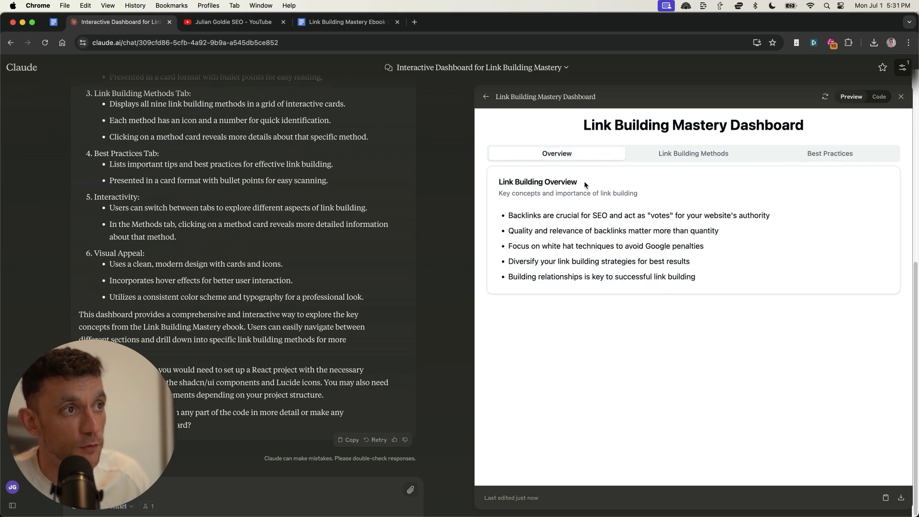
drag(504, 172, 748, 298)
click(741, 266)
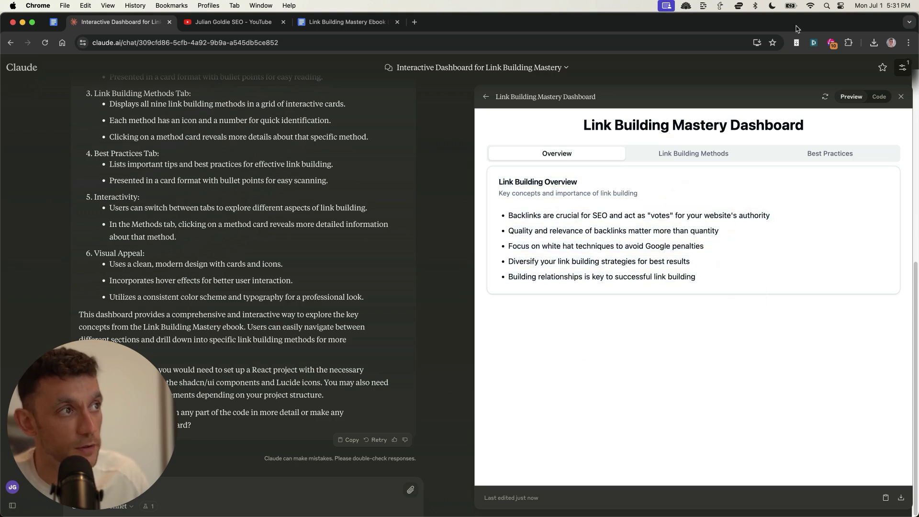
click(683, 153)
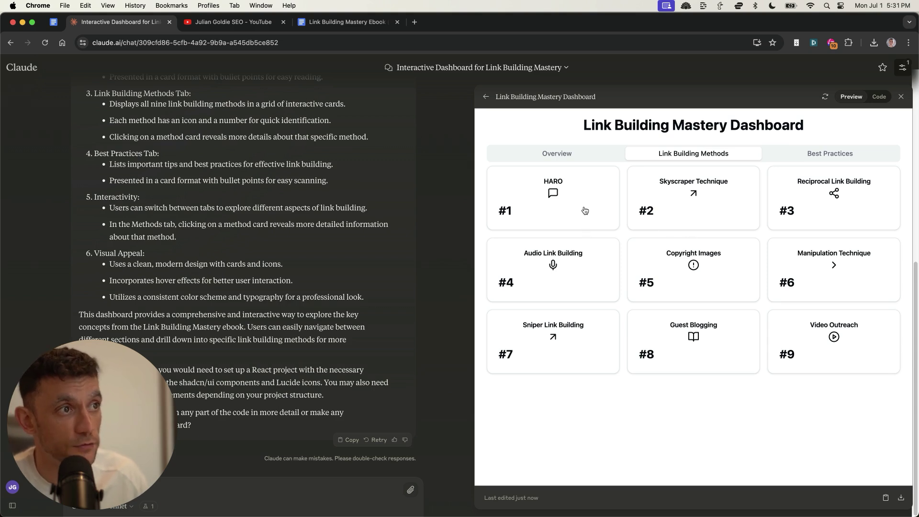
- Open the HARO card, then the Skyscraper Technique card, and read its description
click(584, 209)
click(683, 207)
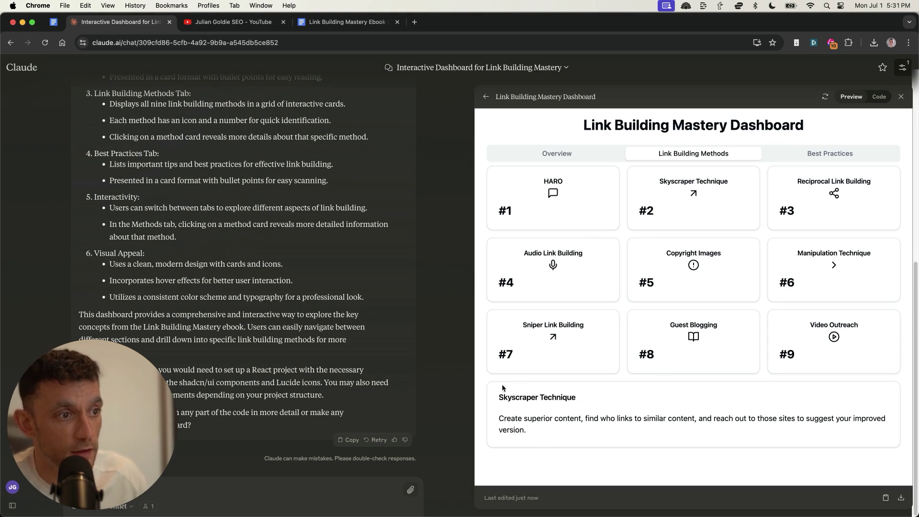
drag(502, 388, 597, 427)
click(603, 421)
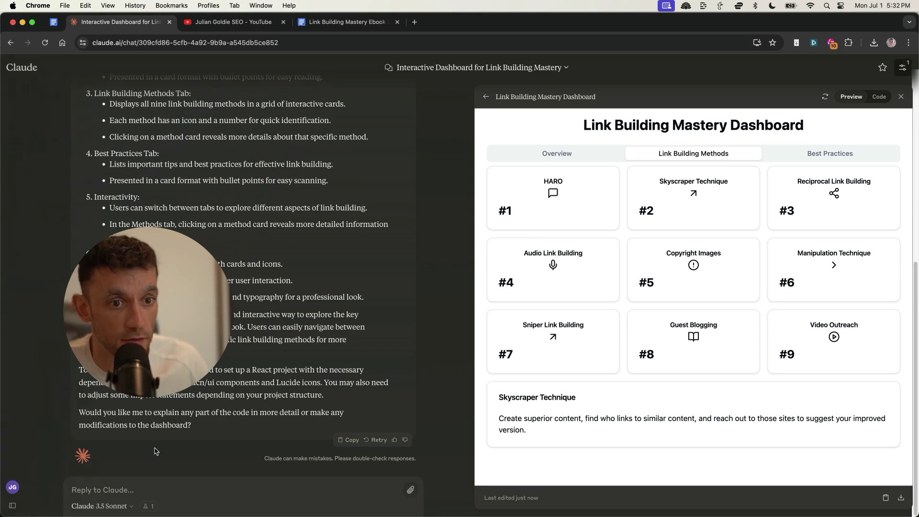
click(138, 494)
- Ask Claude to turn the guide into an interactive quiz that scores your knowledge
mouse_move(186, 300)
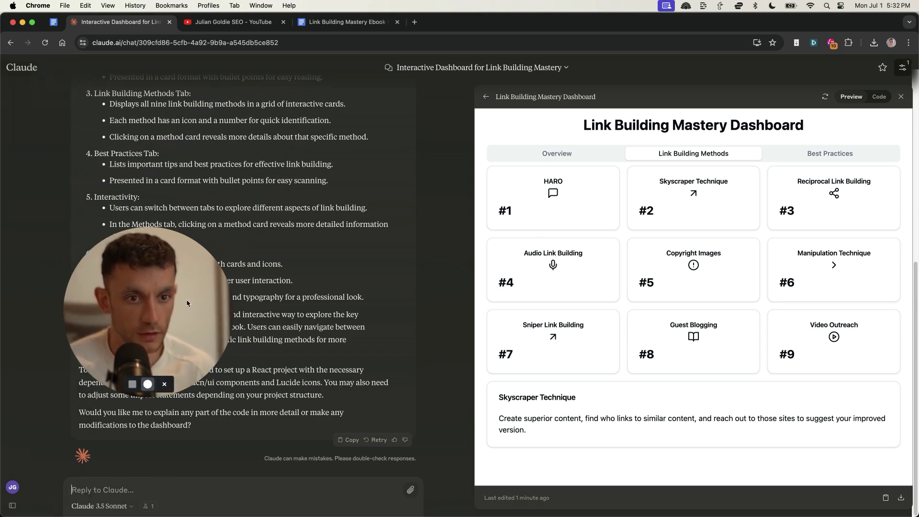
text(Now turn the )
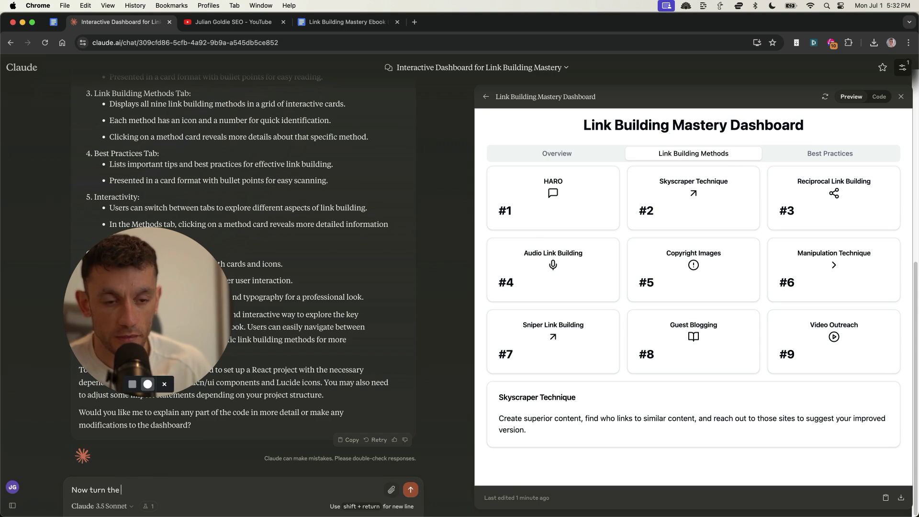
text(guide into an inter)
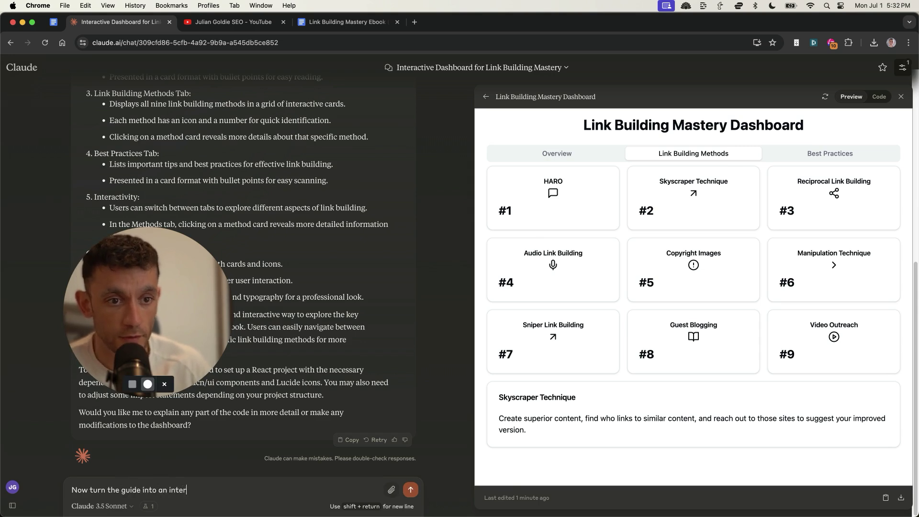
text(active quiz that )
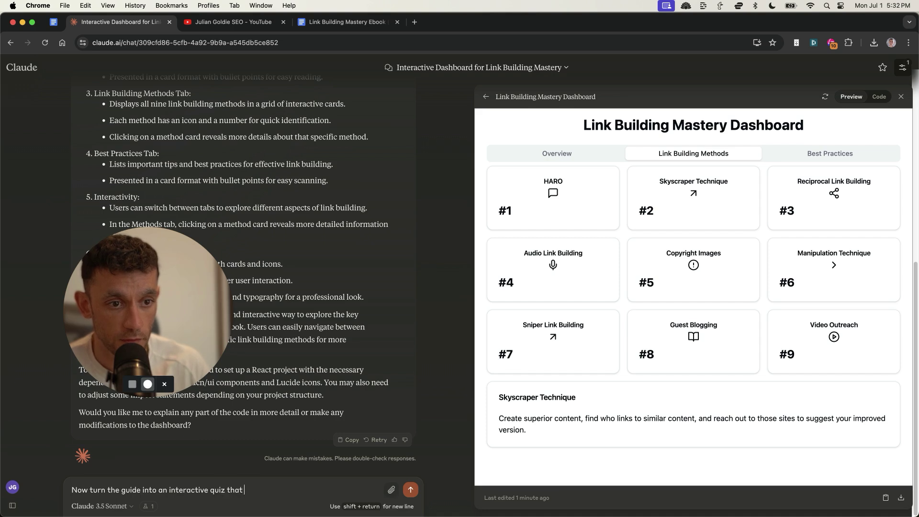
text(scores me on my knowle)
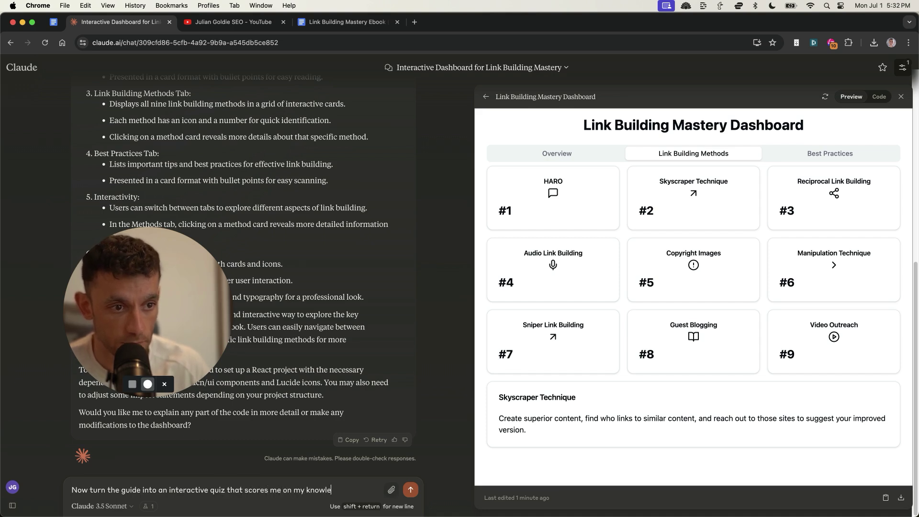
text(dge so that I can learn the information and ret)
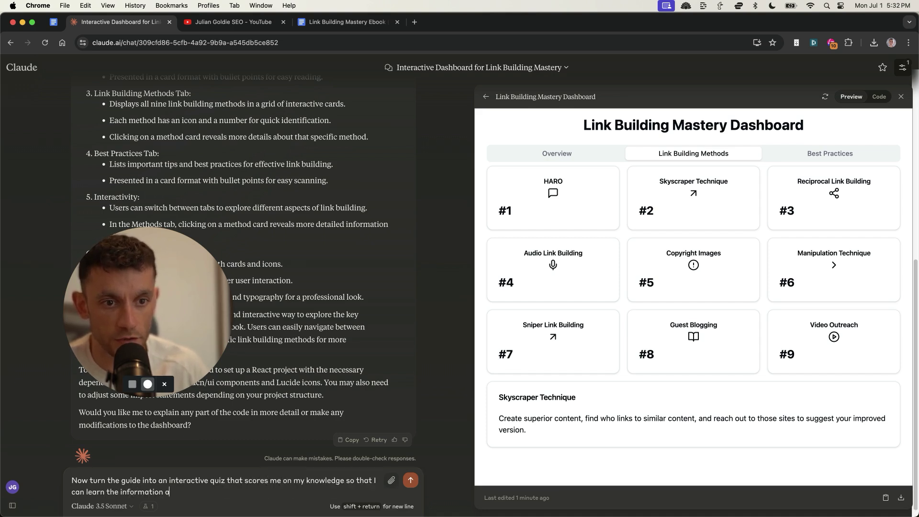
text(ain it better)
key(Return)
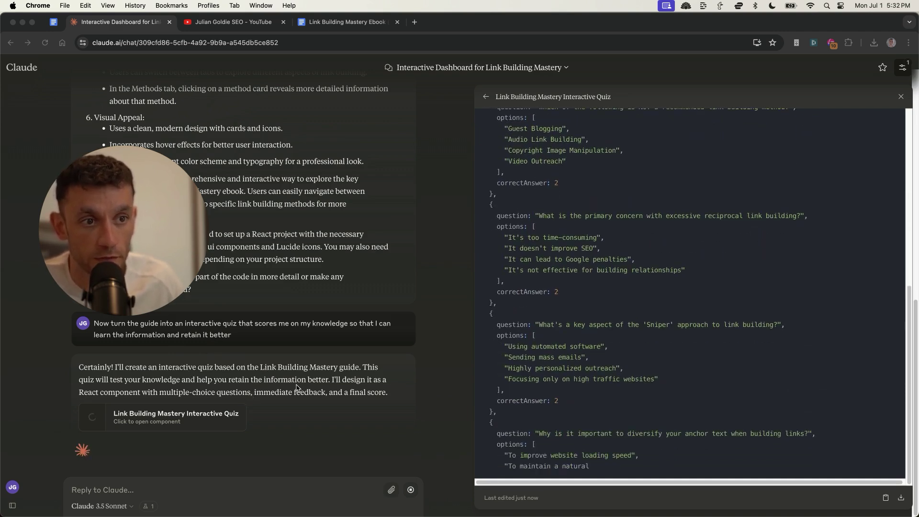
click(350, 174)
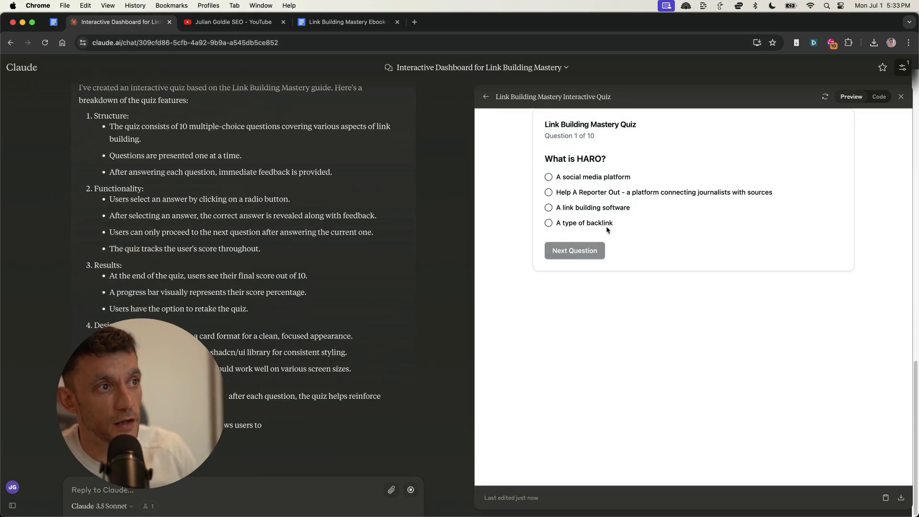
- Answer 'What is HARO?' with 'Help A Reporter Out' and go to the next question
click(597, 322)
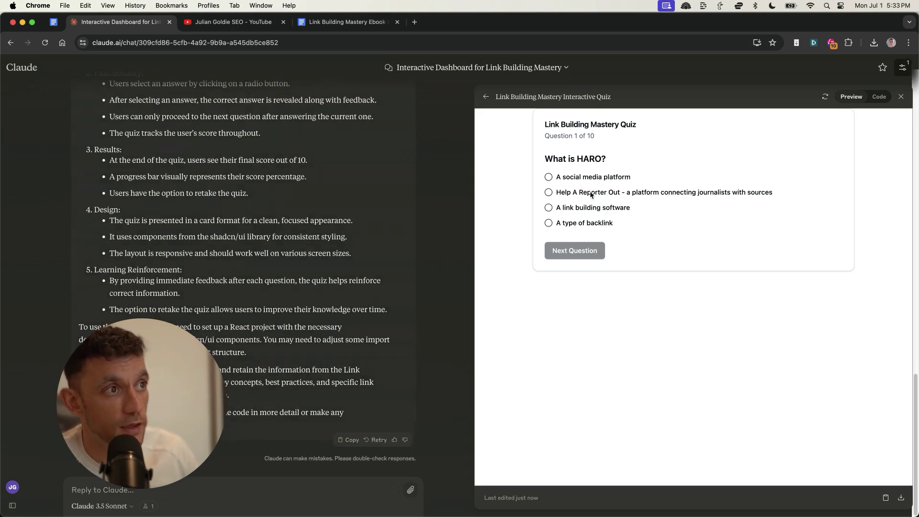
drag(537, 159, 630, 153)
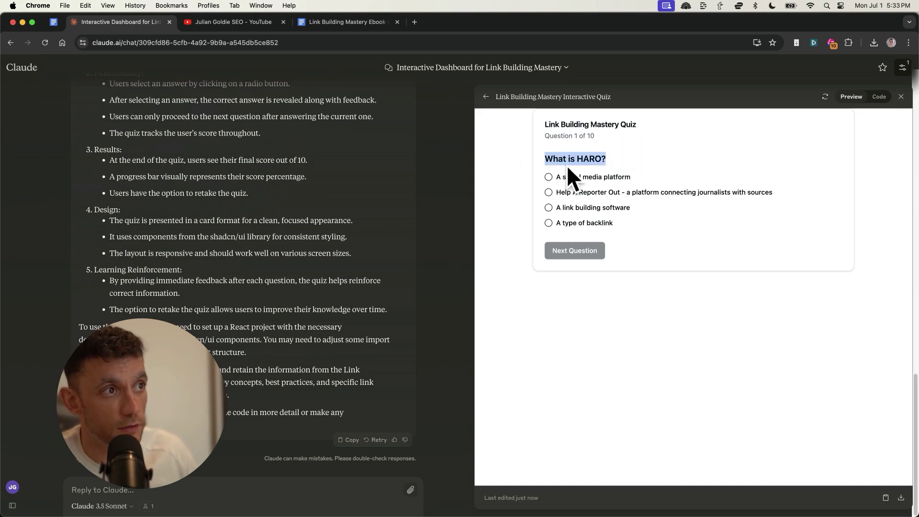
click(597, 194)
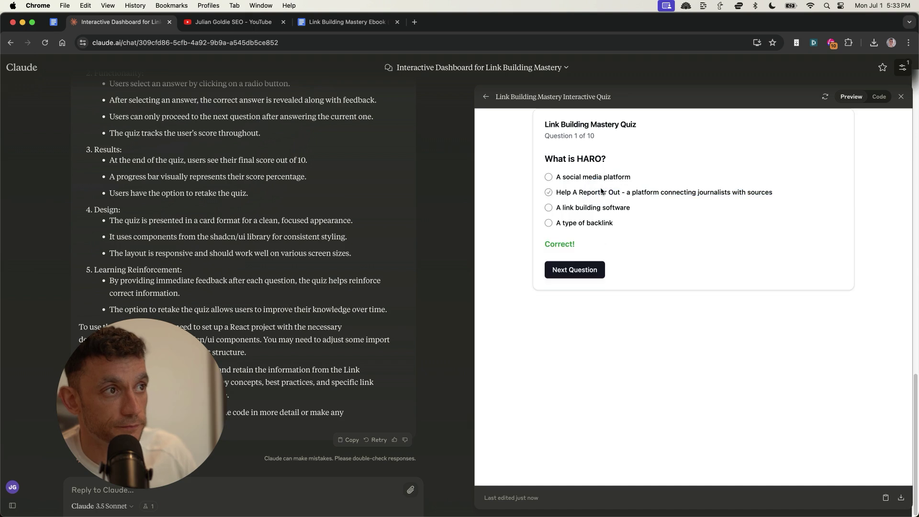
drag(540, 244, 577, 245)
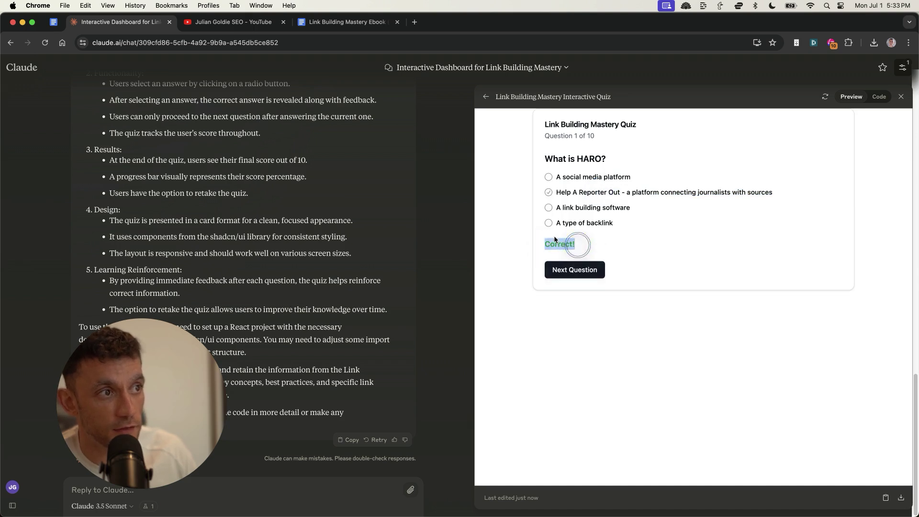
click(572, 271)
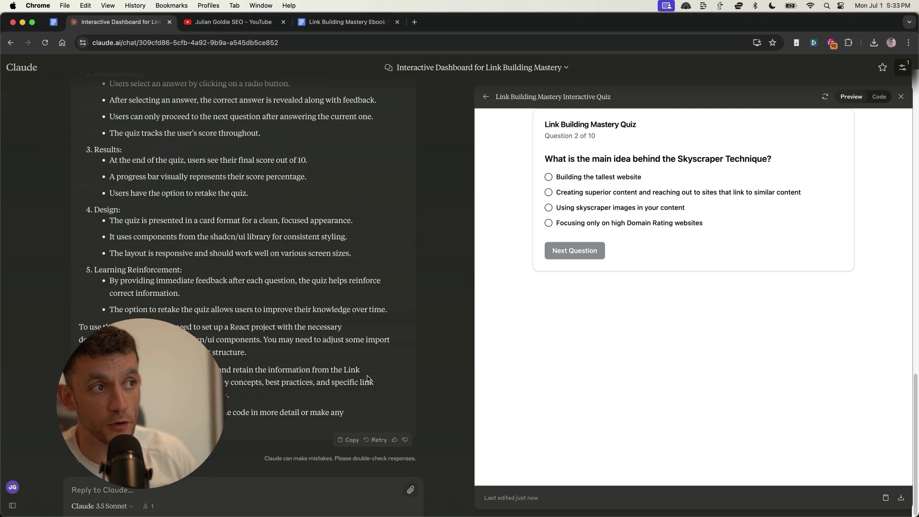
- Answer the Skyscraper Technique question with 'Creating superior content' and advance to question 3
scroll(343, 265, up, 10)
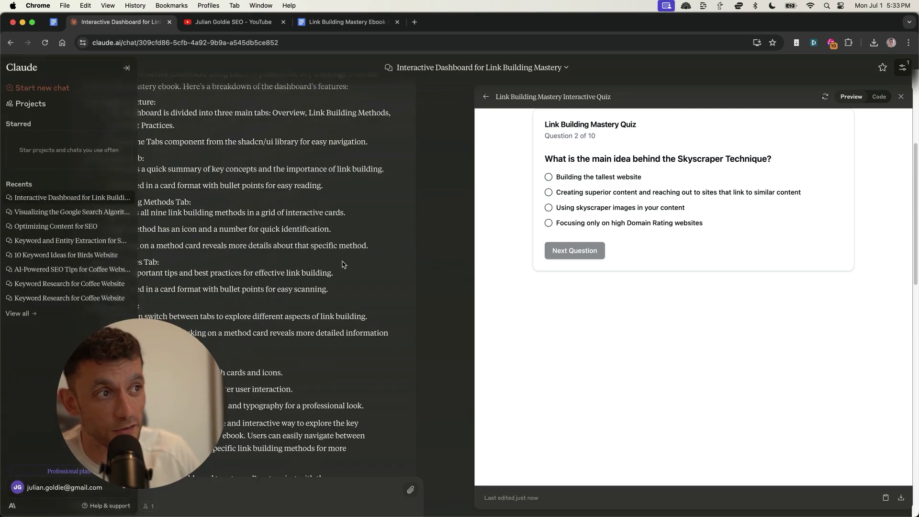
scroll(343, 264, down, 10)
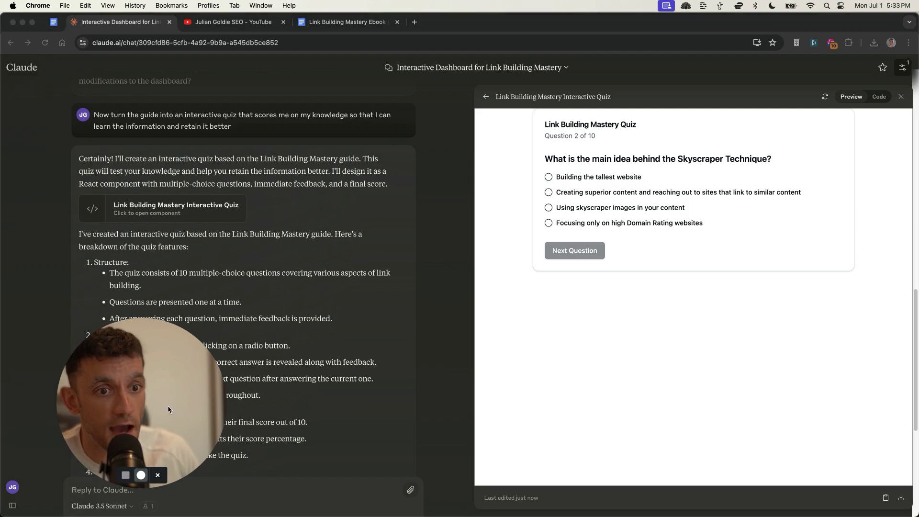
drag(167, 406, 291, 239)
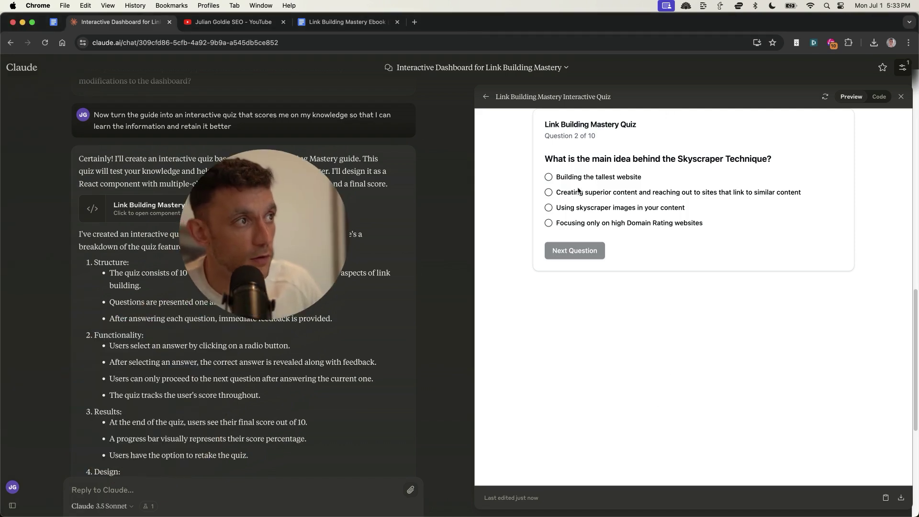
click(636, 194)
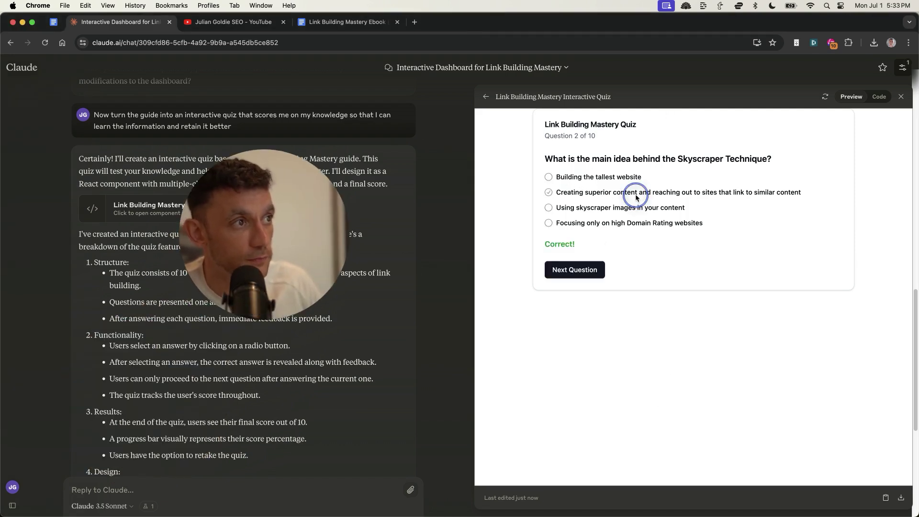
click(575, 270)
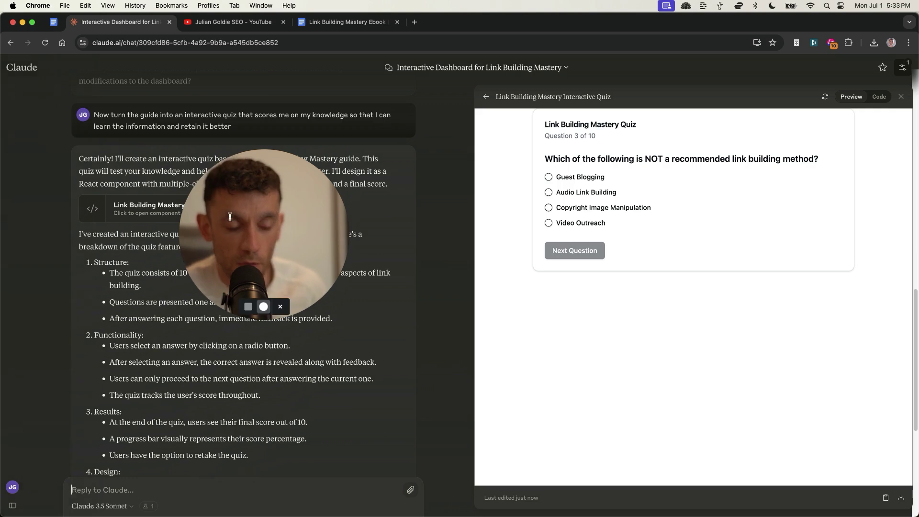
- Ask Claude how to embed the quiz into a WordPress site for free and scroll the answer
text(How to e)
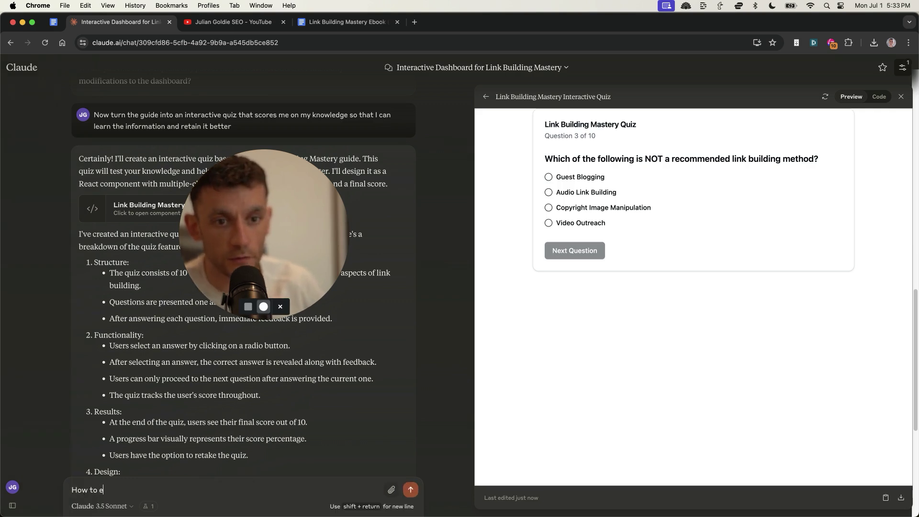
text(mbed this for free itno )
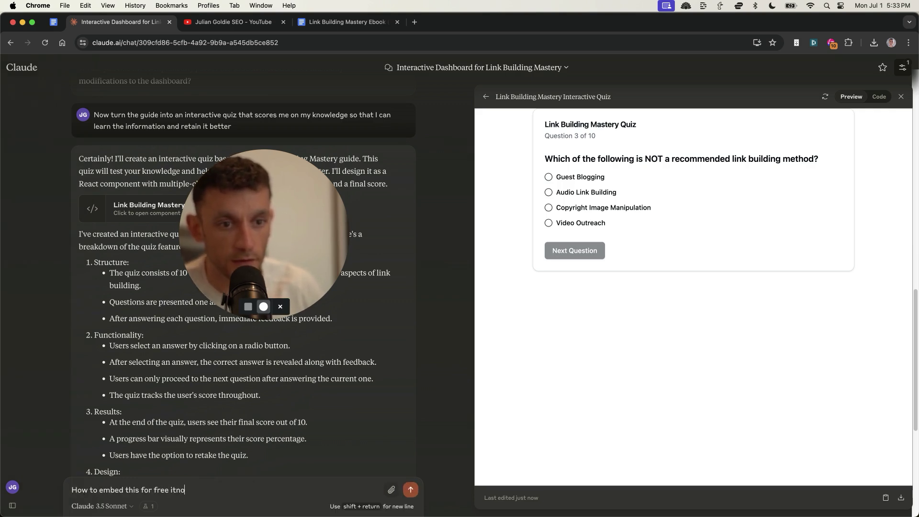
text(to m)
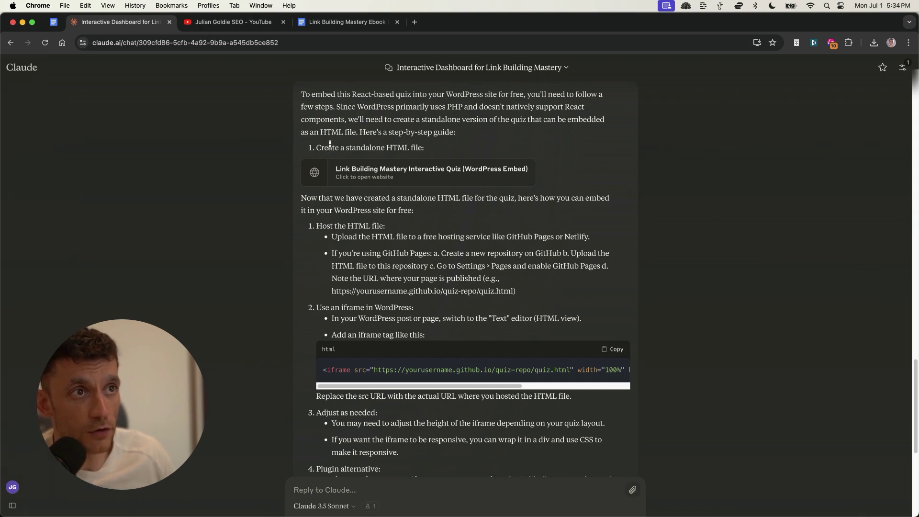
scroll(467, 382, down, 5)
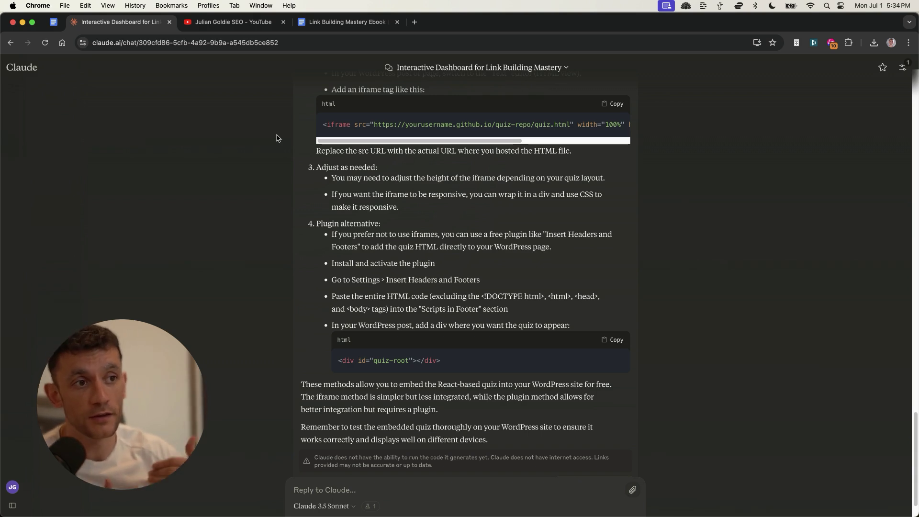
scroll(462, 153, up, 4)
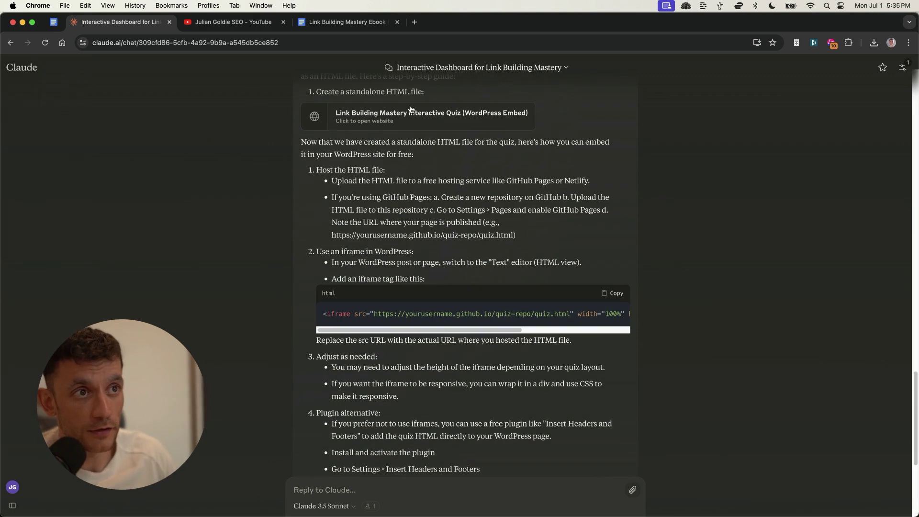
scroll(370, 171, up, 3)
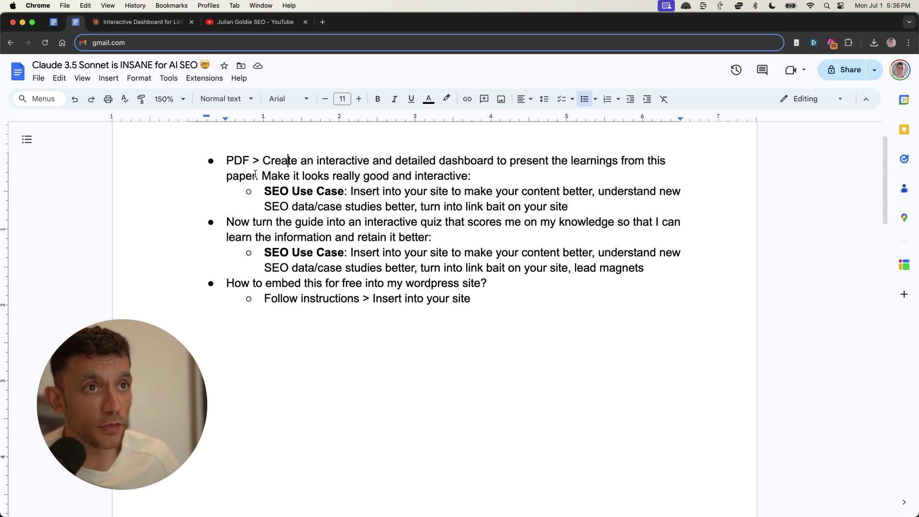
- Highlight the PDF dashboard prompt and its SEO Use Case notes in the prompt document
click(155, 23)
click(210, 246)
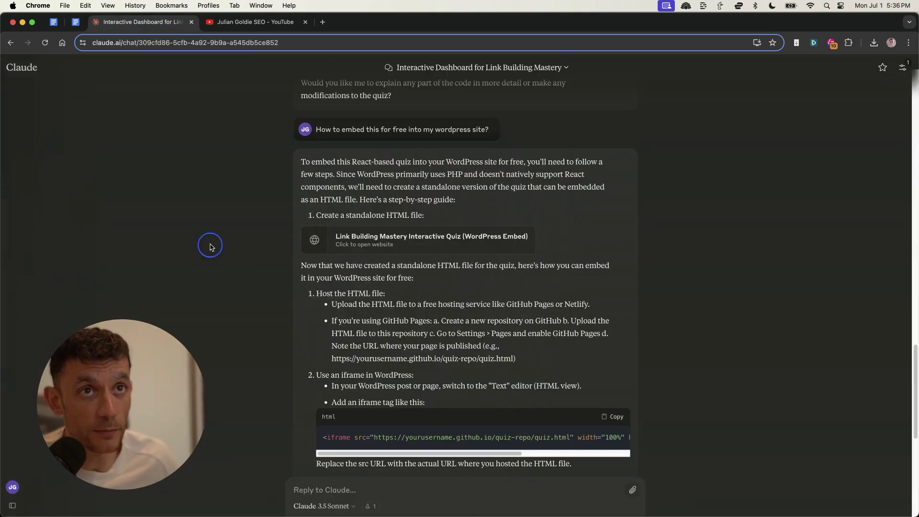
click(75, 22)
key(super+a)
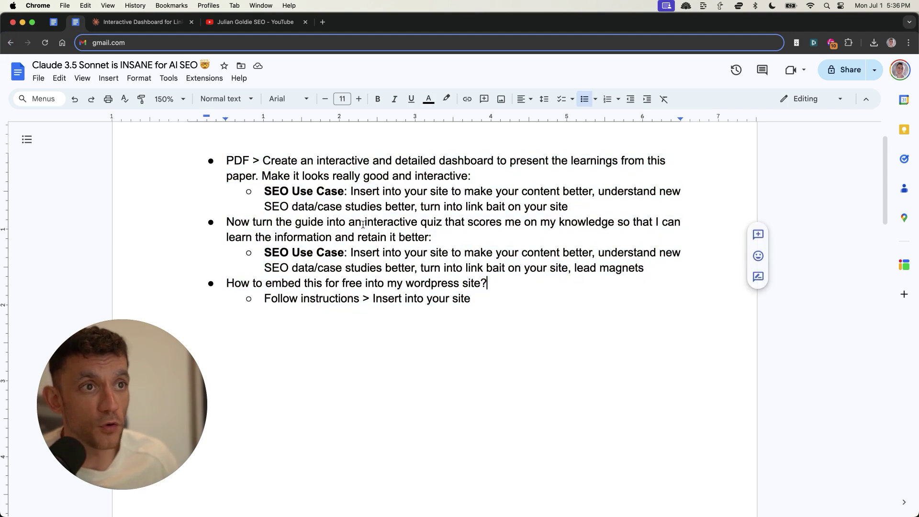
drag(234, 161, 494, 177)
click(345, 161)
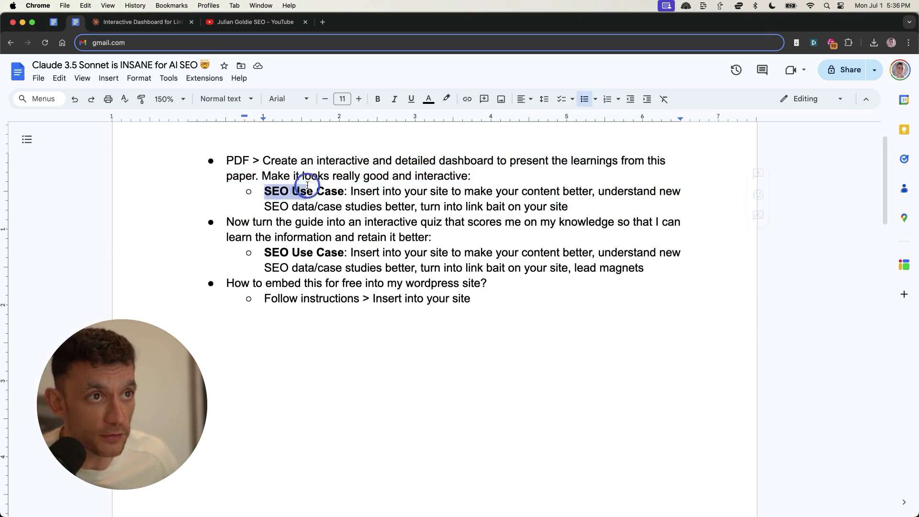
drag(307, 185, 639, 200)
click(323, 268)
triple_click(324, 267)
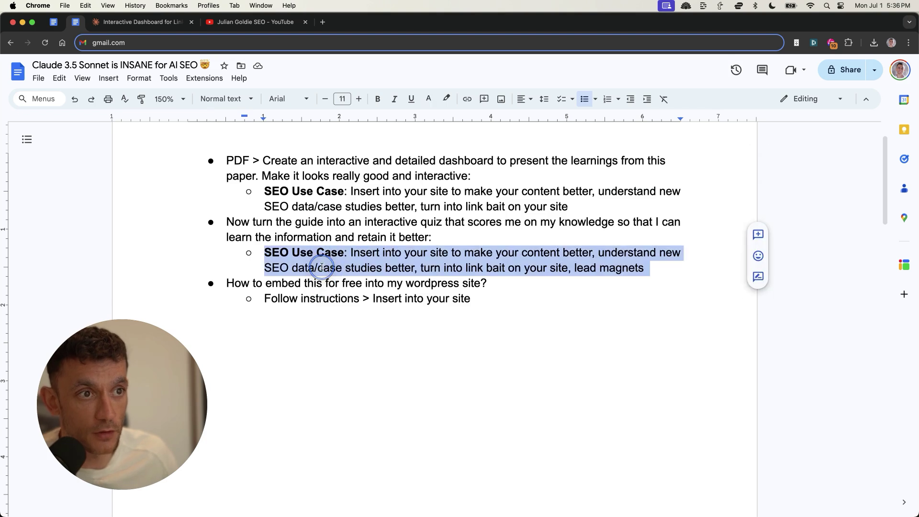
click(323, 268)
- Reselect the first prompt and its SEO Use Case note, then go back to the Claude chat
triple_click(282, 170)
triple_click(320, 202)
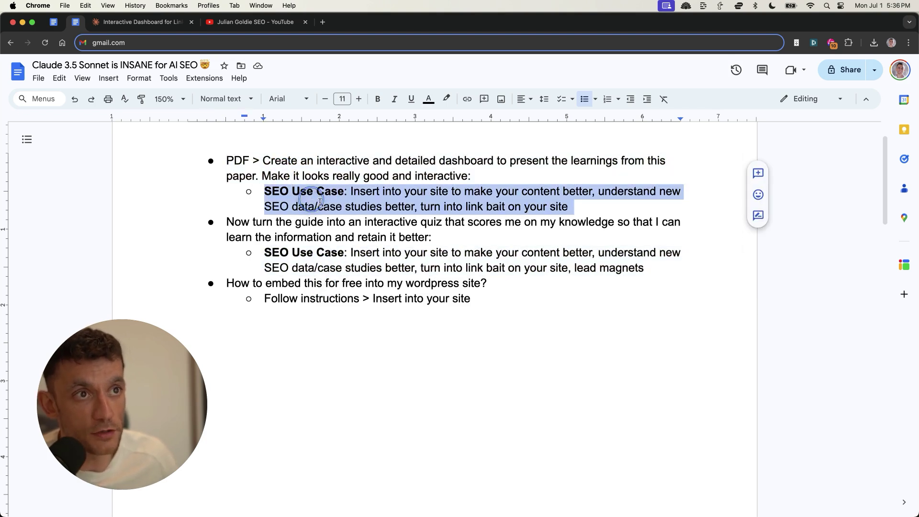
drag(227, 161, 491, 170)
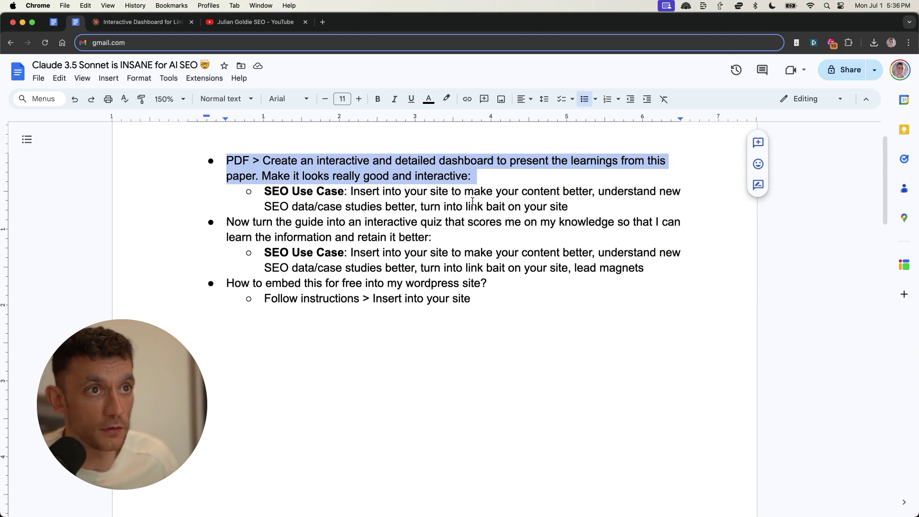
click(308, 177)
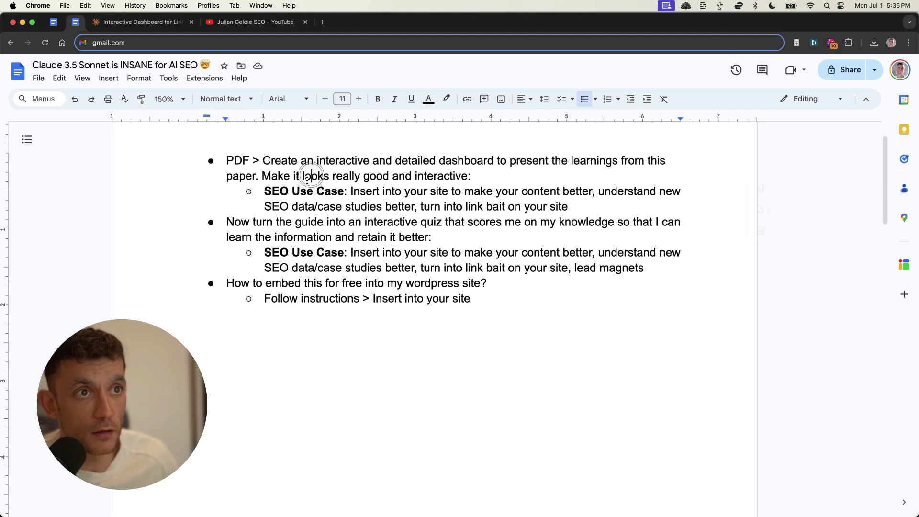
drag(261, 189, 323, 189)
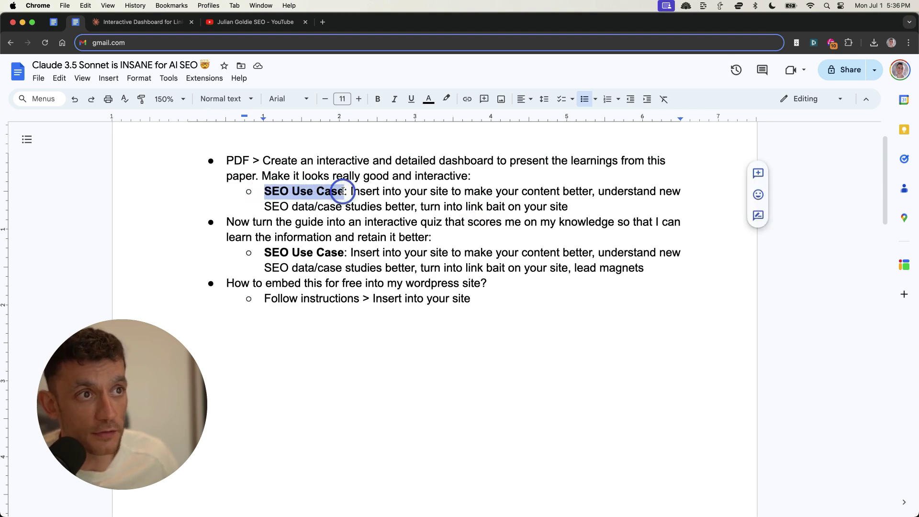
drag(383, 194, 596, 209)
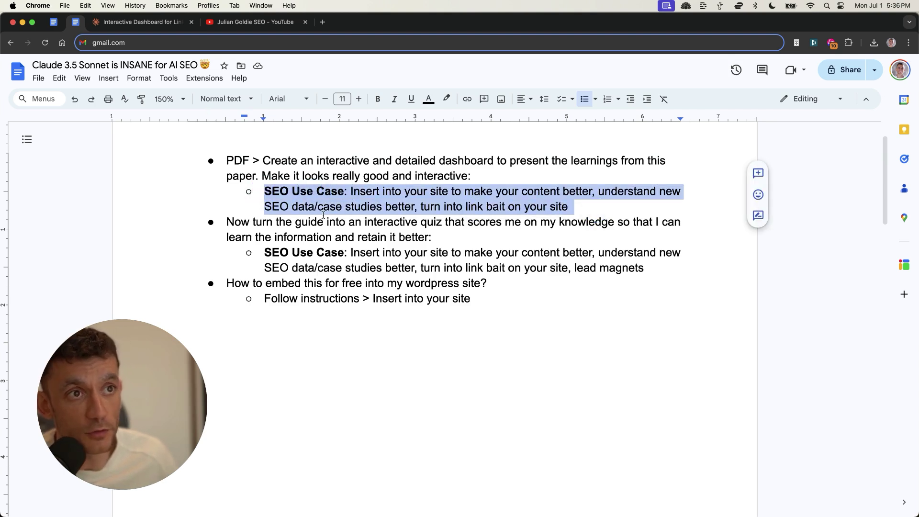
click(145, 24)
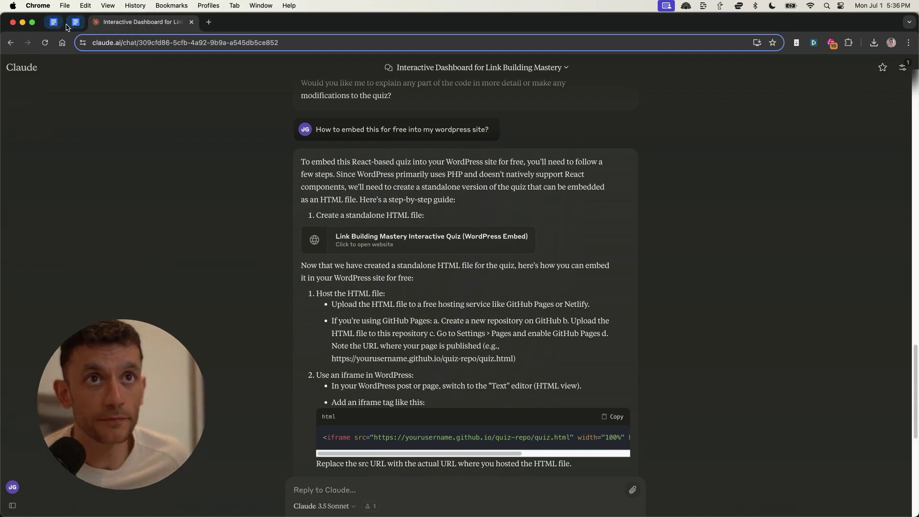
- Paste and send the link-building teaching prompt asking for hover-to-reveal step details
scroll(385, 431, down, 10)
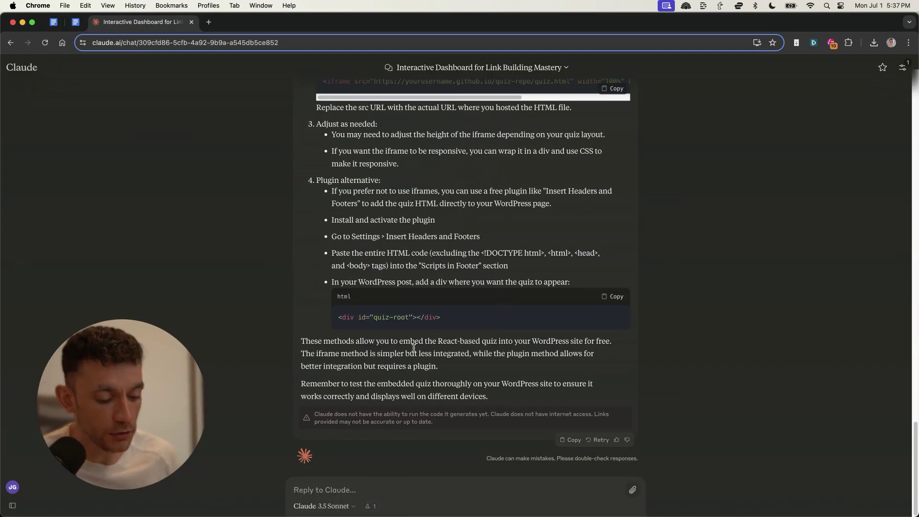
text(I want to teach someone who doesn't know what link building is, how to do SEO. I want this to be fully interactive. And as we hover over each step, more information will pop up describing each section.)
key(BackSpace)
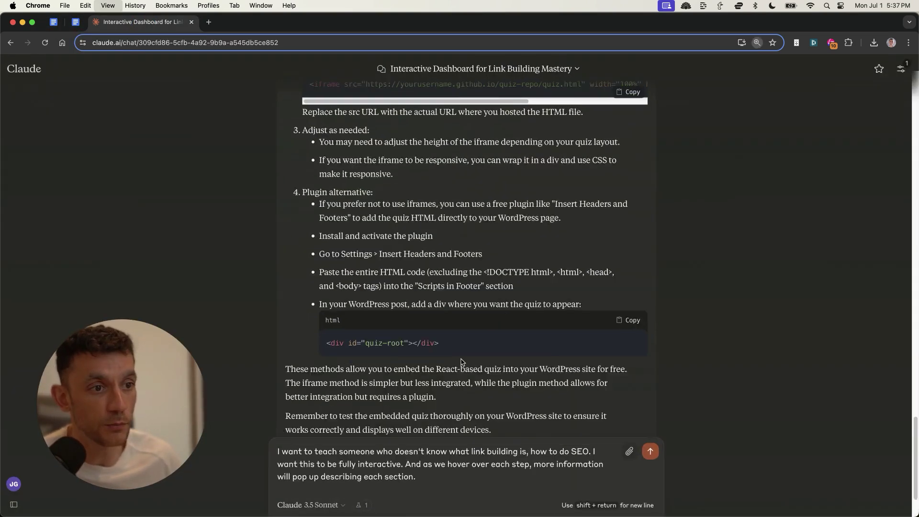
key(super+equal)
key(super+equal)
key(super+equal)
key(super+equal)
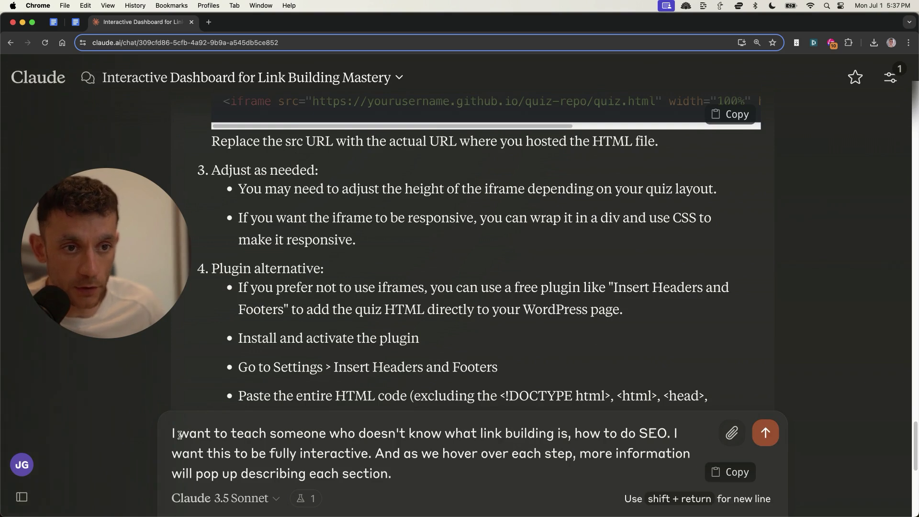
drag(180, 435, 570, 467)
click(569, 466)
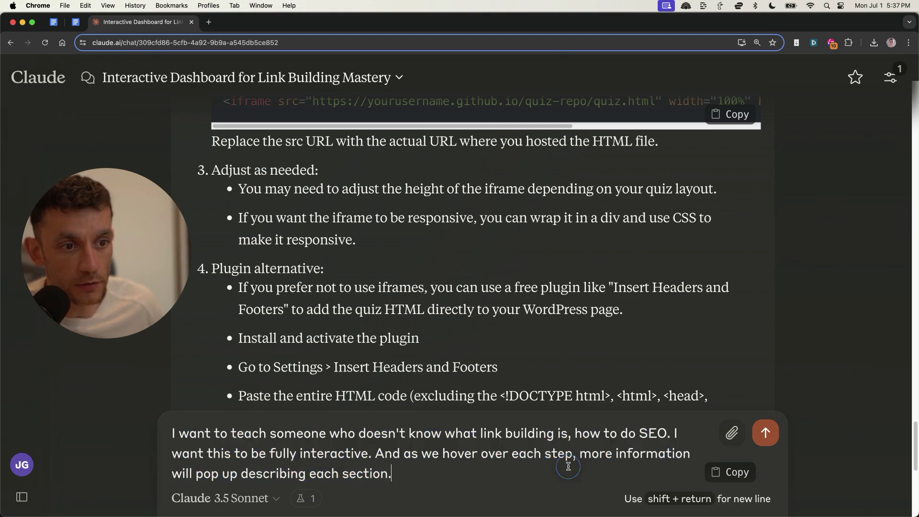
key(Return)
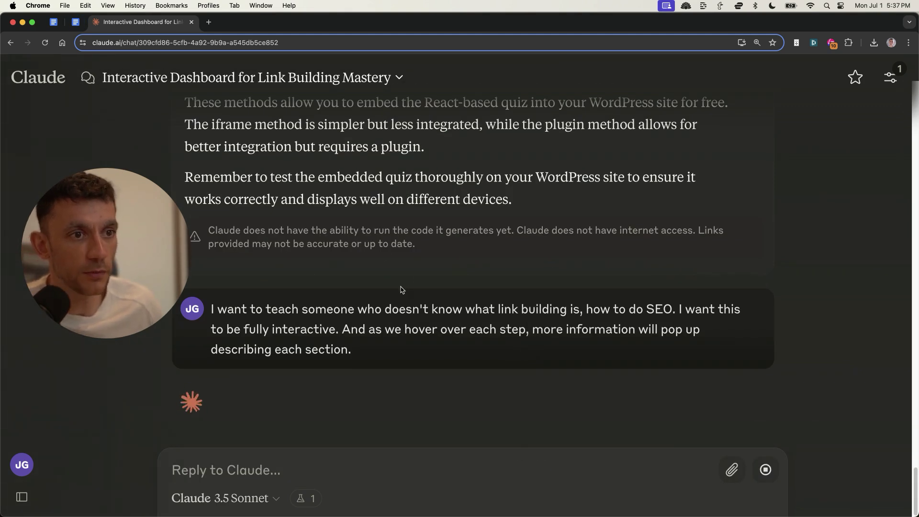
mouse_move(157, 245)
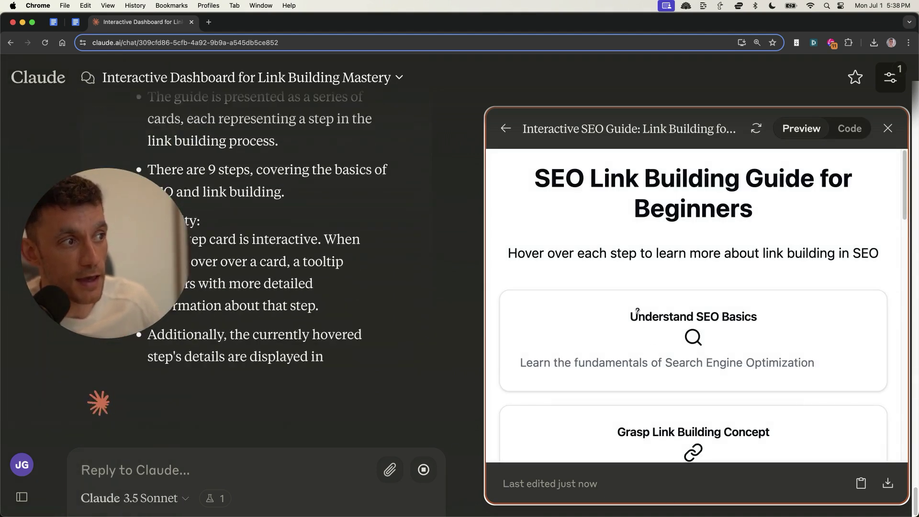
scroll(670, 314, down, 1)
mouse_move(680, 315)
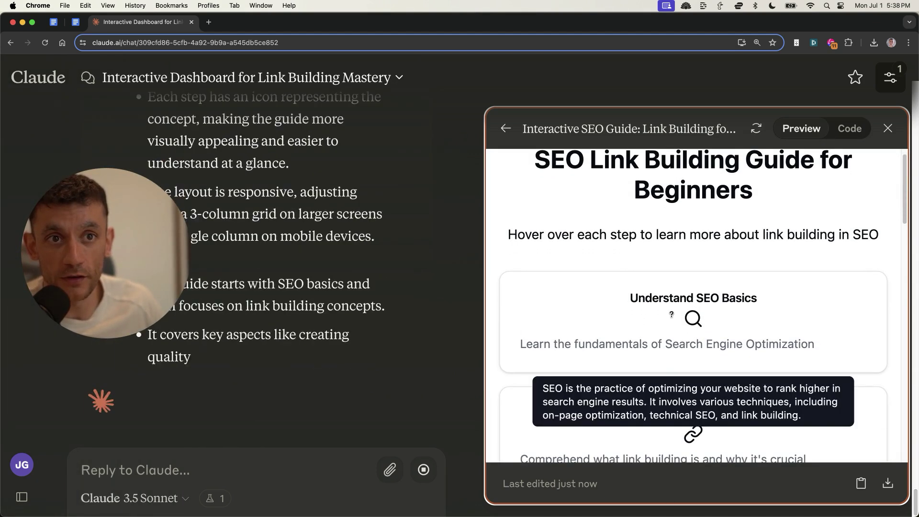
scroll(665, 221, down, 1)
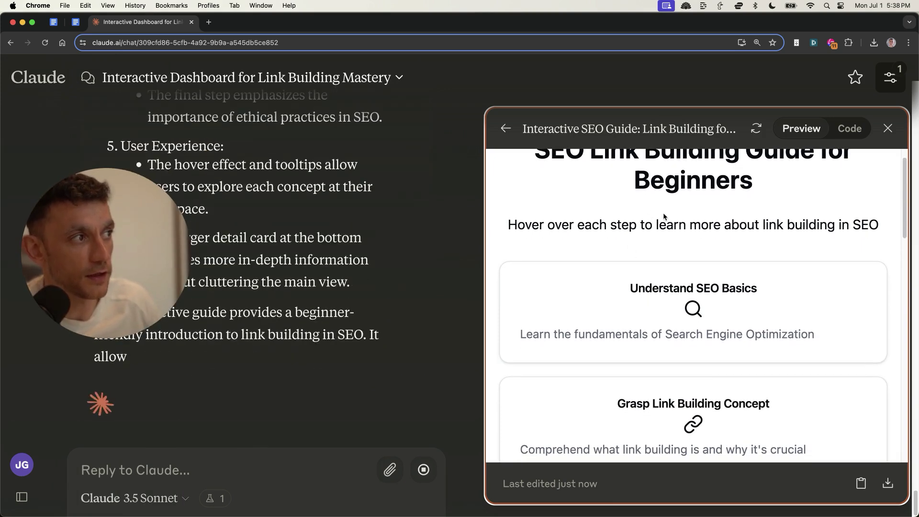
scroll(664, 217, up, 2)
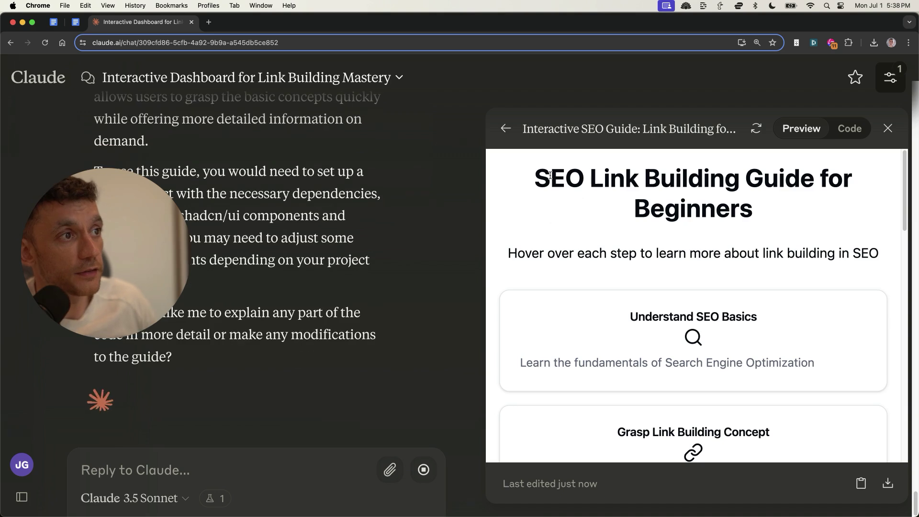
drag(534, 177, 834, 195)
drag(518, 253, 774, 250)
drag(504, 269, 604, 254)
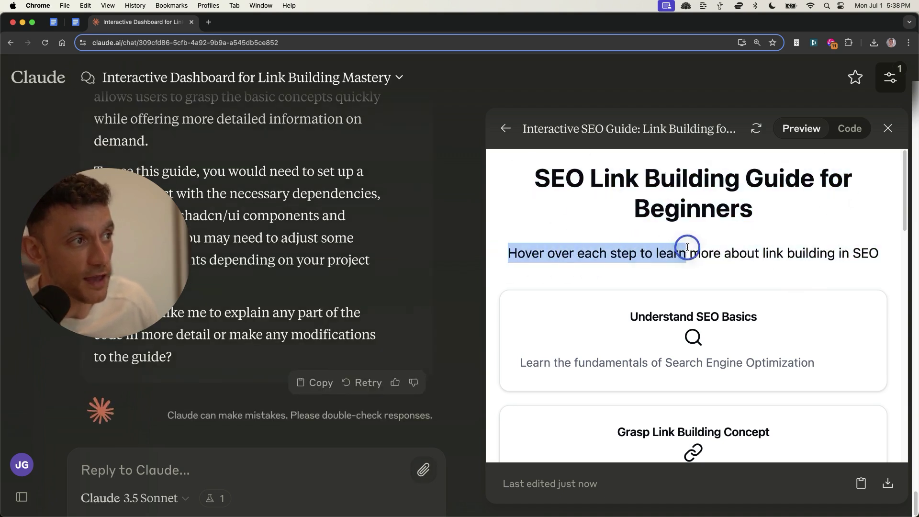
drag(706, 254, 858, 265)
scroll(606, 277, down, 3)
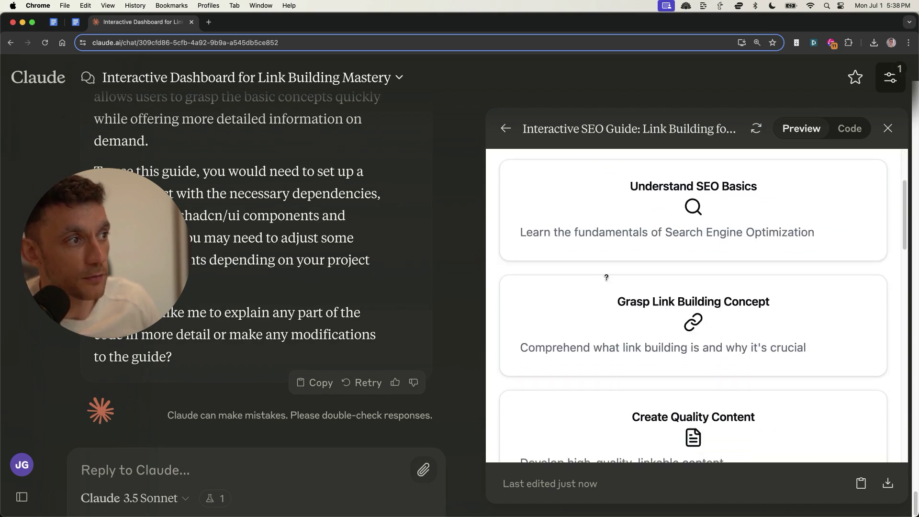
scroll(673, 331, down, 5)
mouse_move(692, 391)
scroll(683, 346, down, 3)
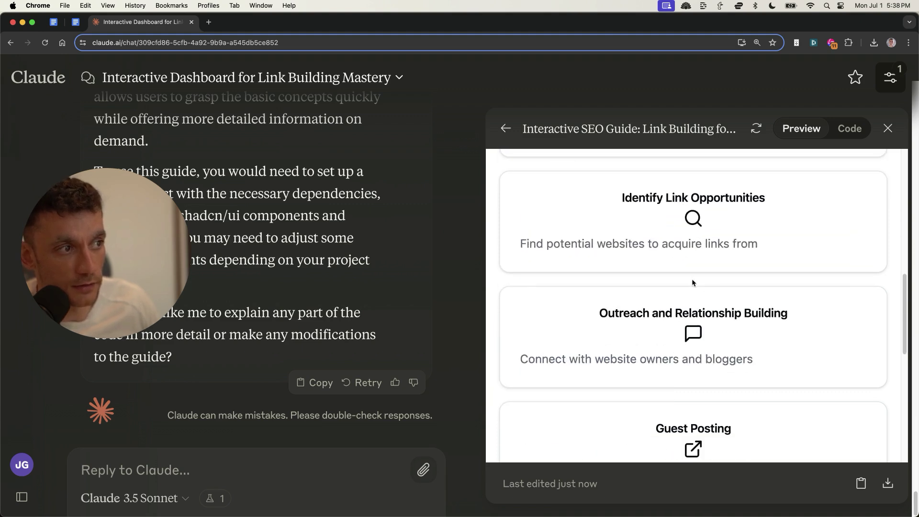
scroll(693, 282, down, 8)
scroll(606, 362, up, 15)
mouse_move(606, 362)
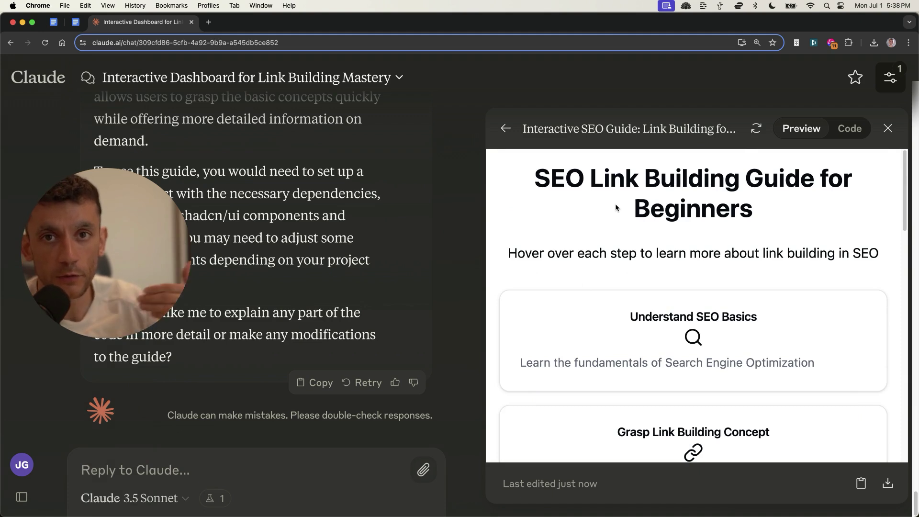
scroll(814, 373, down, 4)
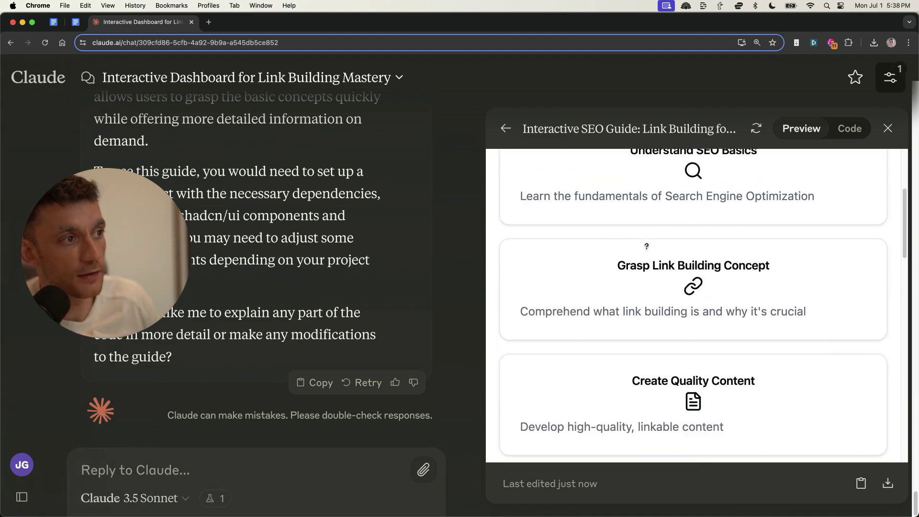
scroll(647, 246, down, 2)
scroll(758, 345, down, 4)
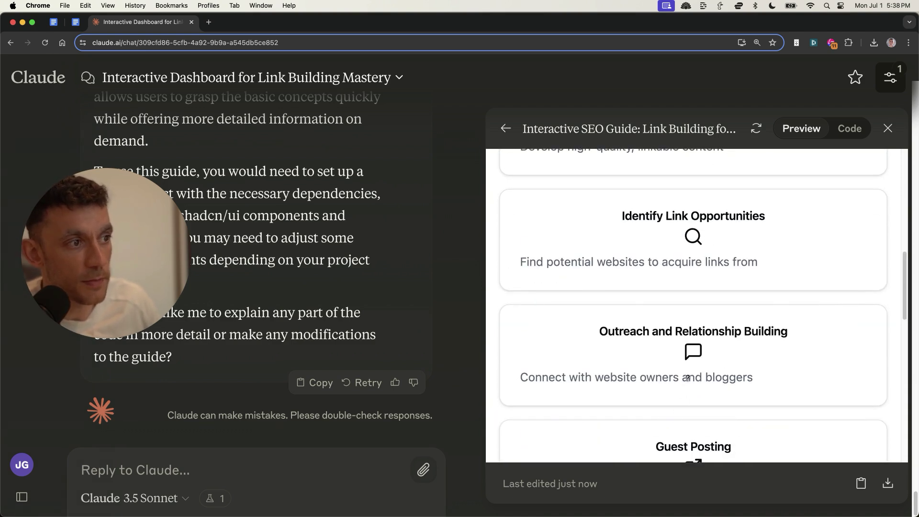
scroll(809, 254, down, 9)
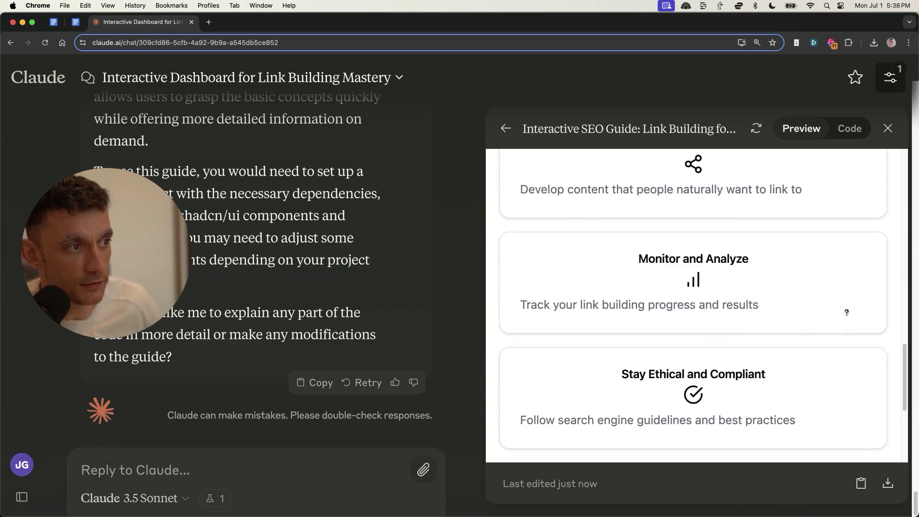
scroll(847, 313, up, 14)
mouse_move(628, 347)
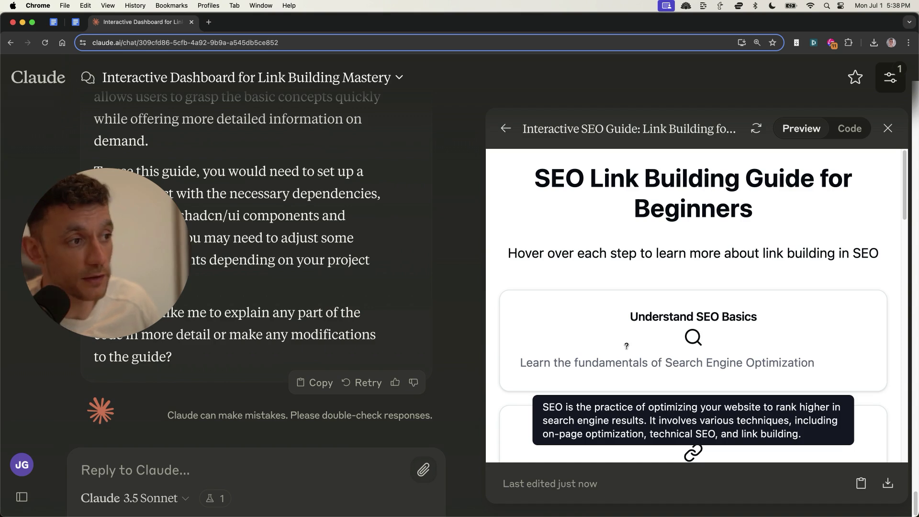
scroll(632, 294, down, 2)
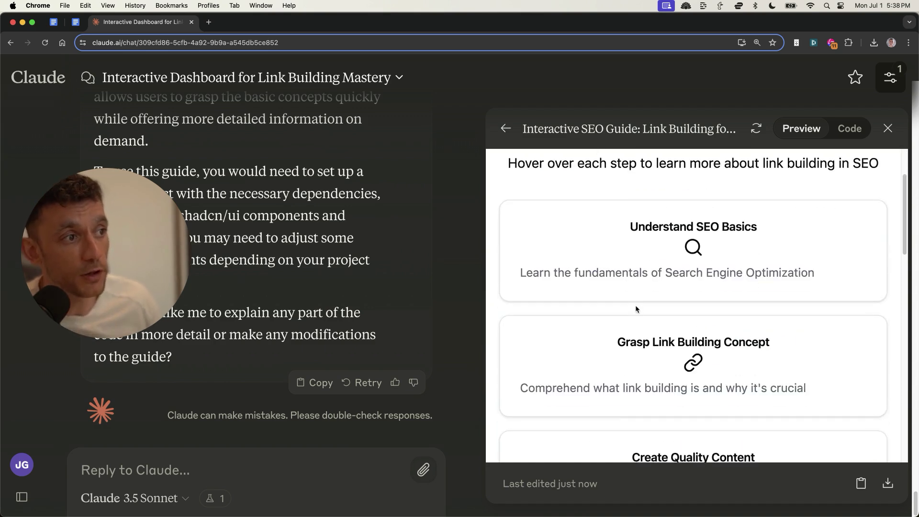
mouse_move(636, 314)
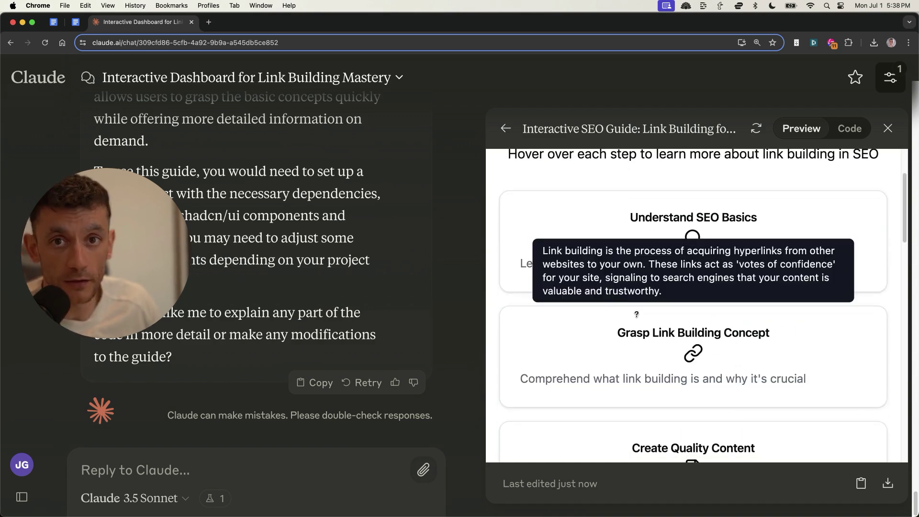
scroll(687, 343, down, 1)
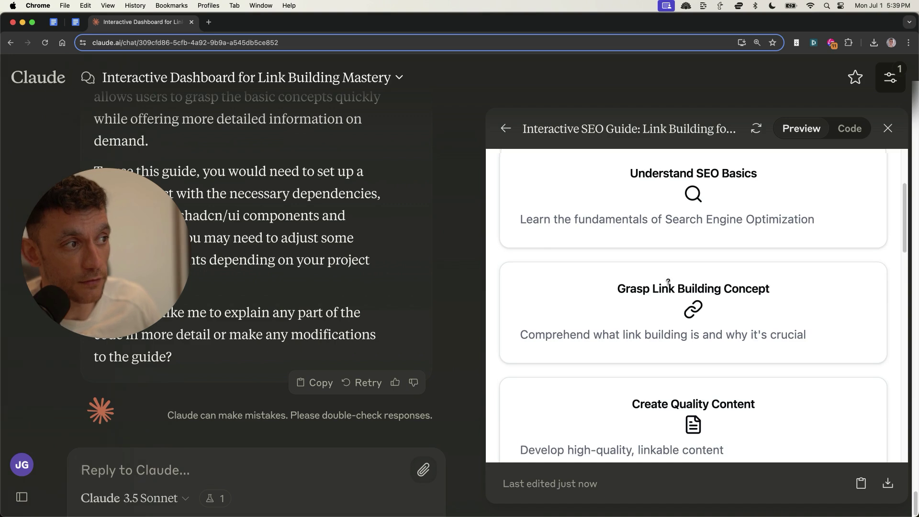
scroll(667, 287, up, 3)
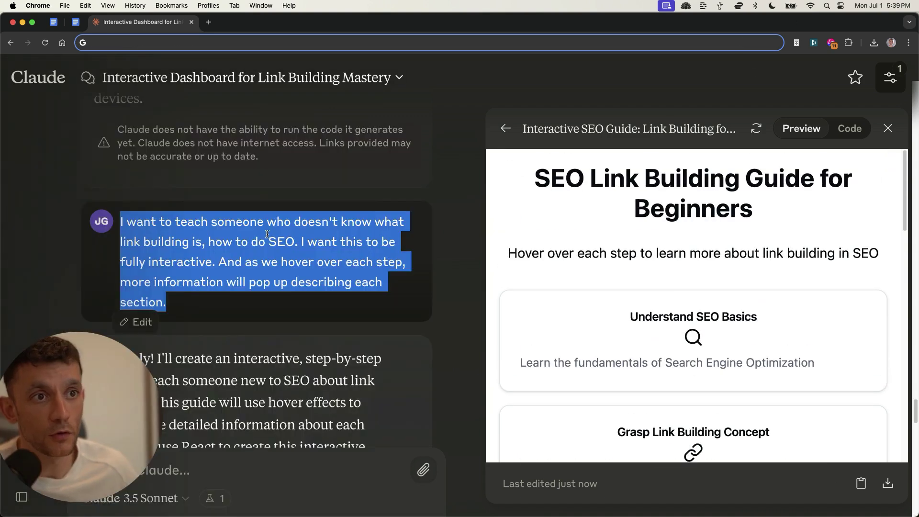
click(267, 234)
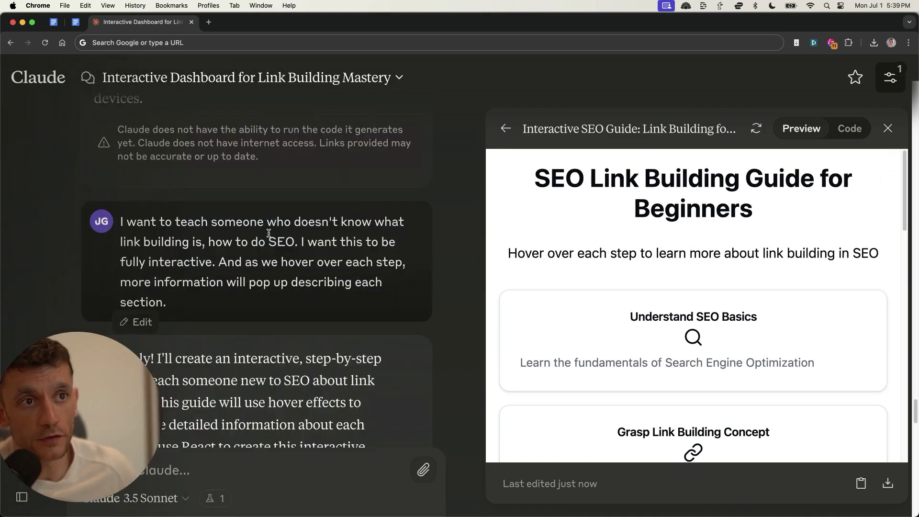
- Select all the sales call notes in the Sales Process doc, then go back to the Claude chat
mouse_move(132, 248)
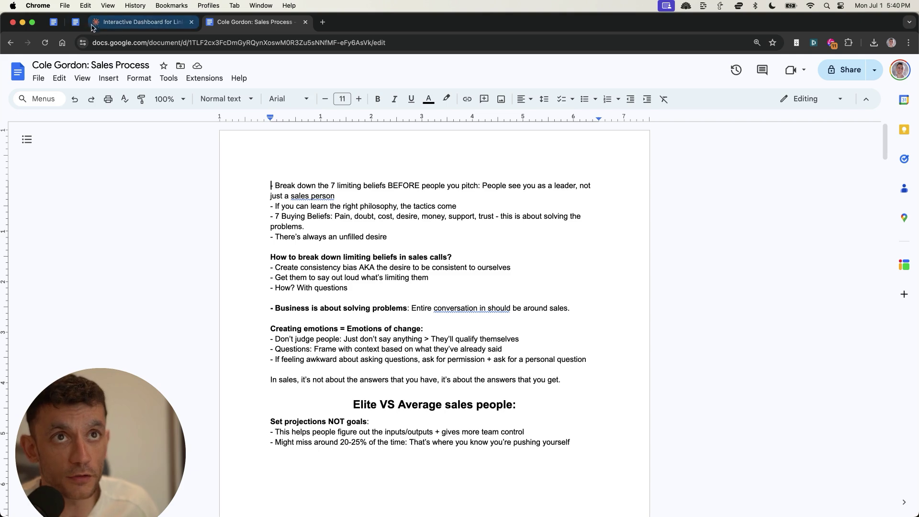
drag(278, 150, 599, 475)
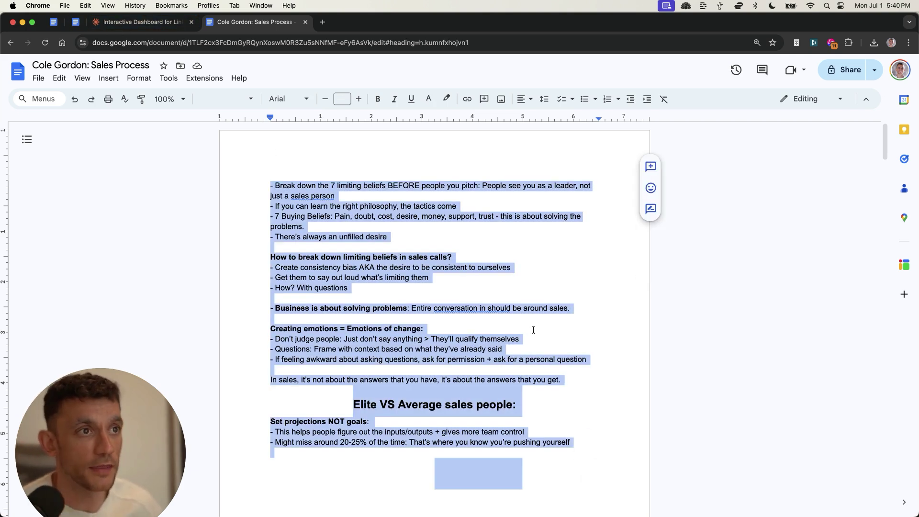
click(156, 21)
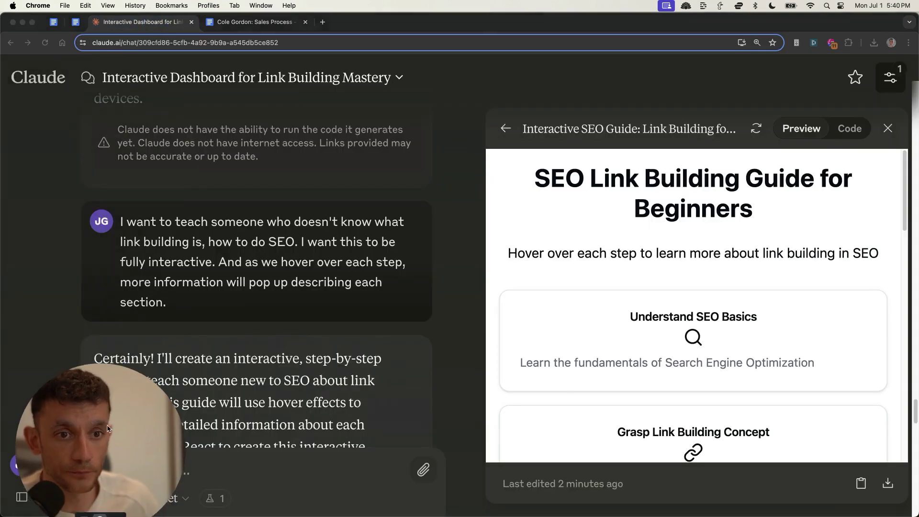
- Download the sales notes as DOCX, paste the visualization request, and attach the DOCX file
click(254, 21)
click(38, 78)
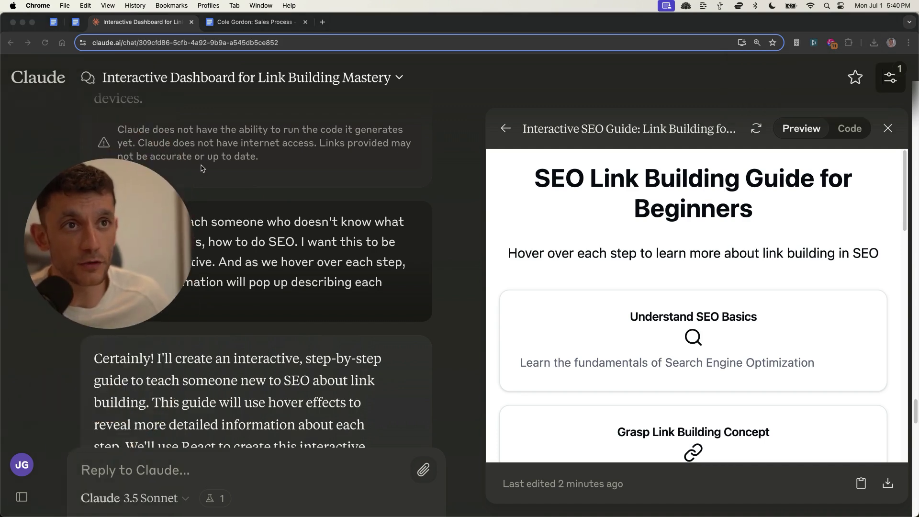
drag(192, 161, 146, 203)
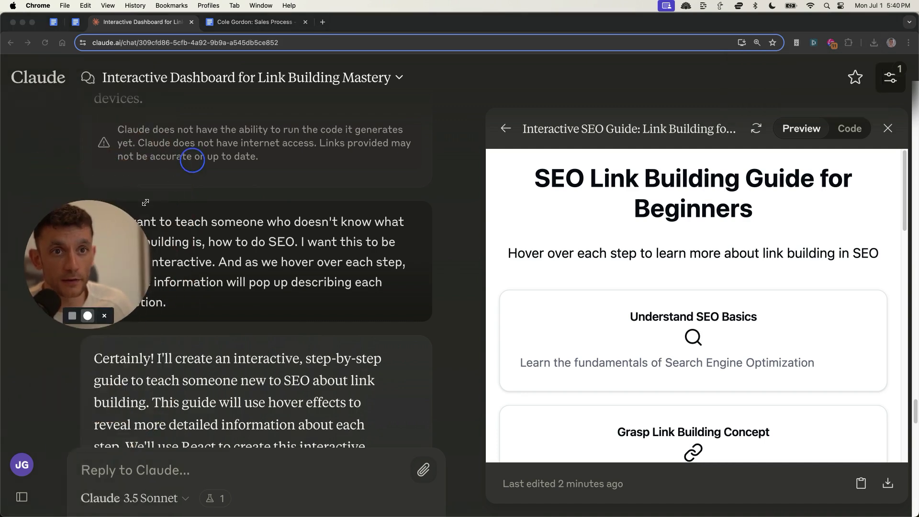
click(174, 471)
text(Visualize my notes on sales calls into an interactive diagram)
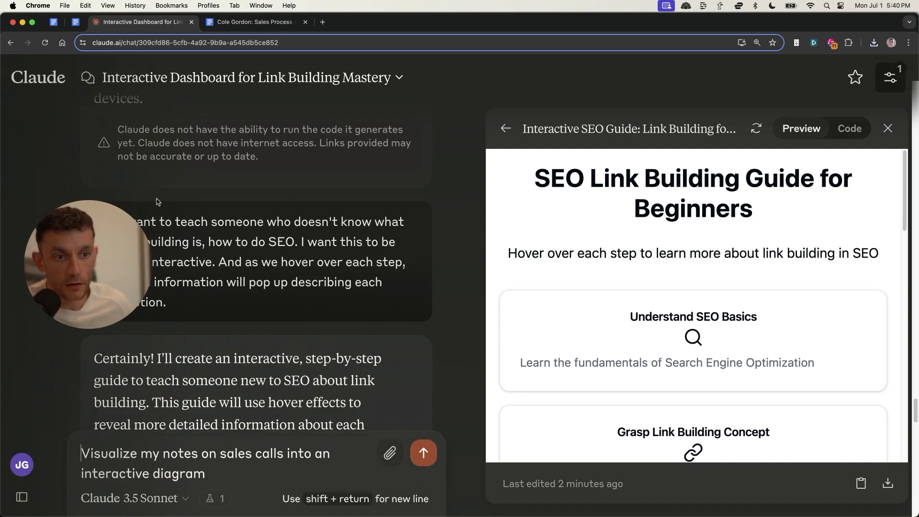
click(396, 455)
key(Return)
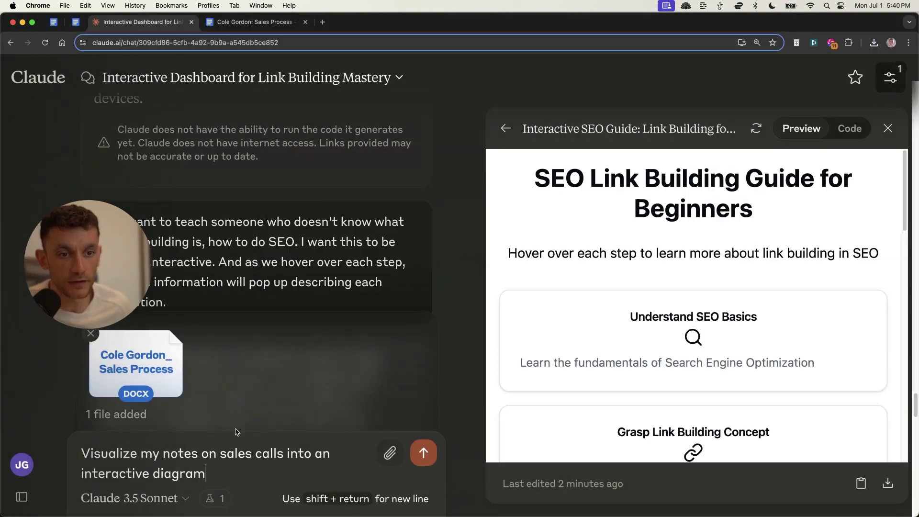
- Add ', make it colourful + entertaining' and the unsupported-libraries fix instruction, then send
text(, make it colourful + entertaining)
mouse_move(1, 369)
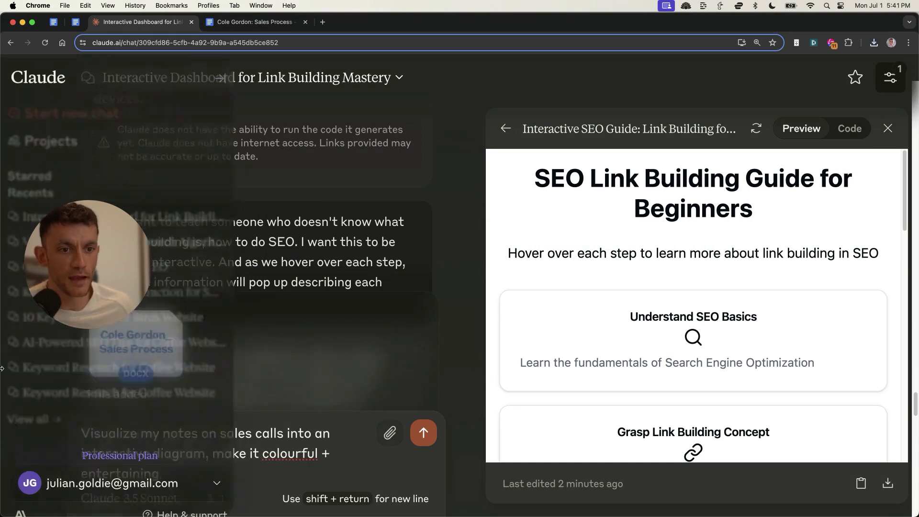
click(317, 450)
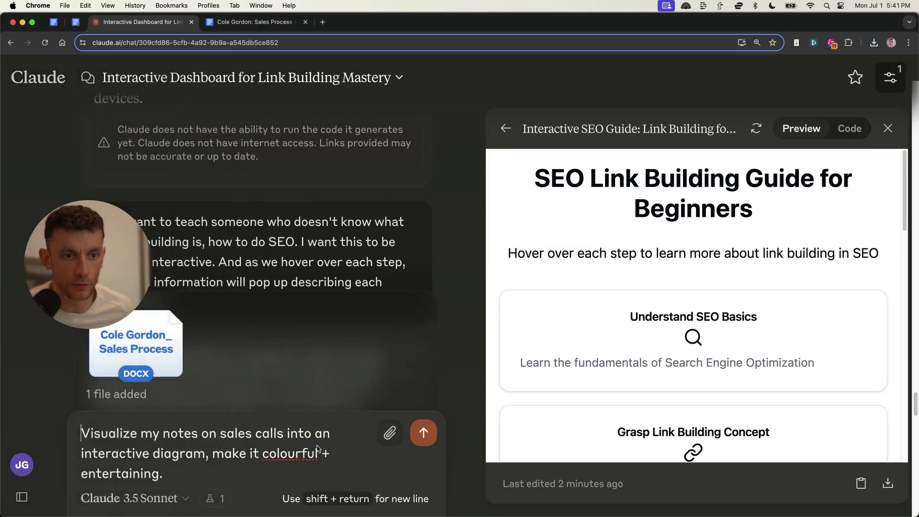
text(Avoid giving me the "Unsupported Libraries or Icons Detected" error)
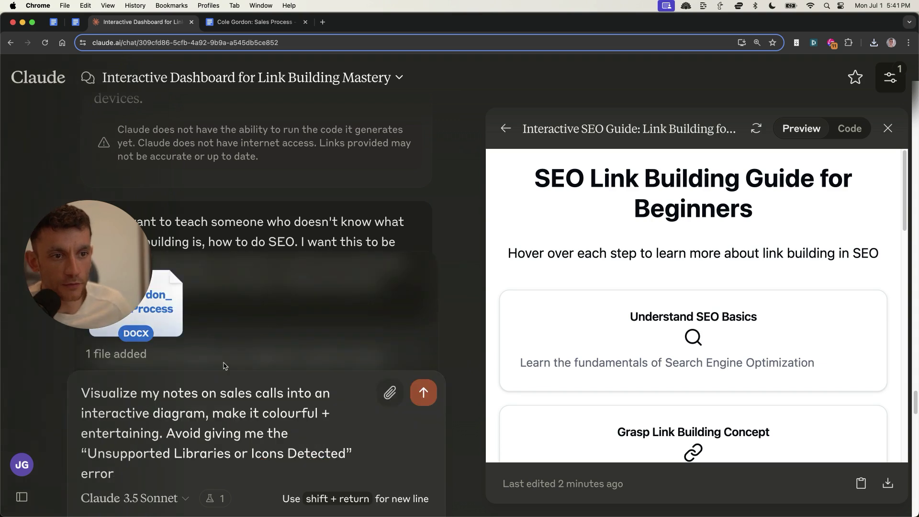
click(241, 433)
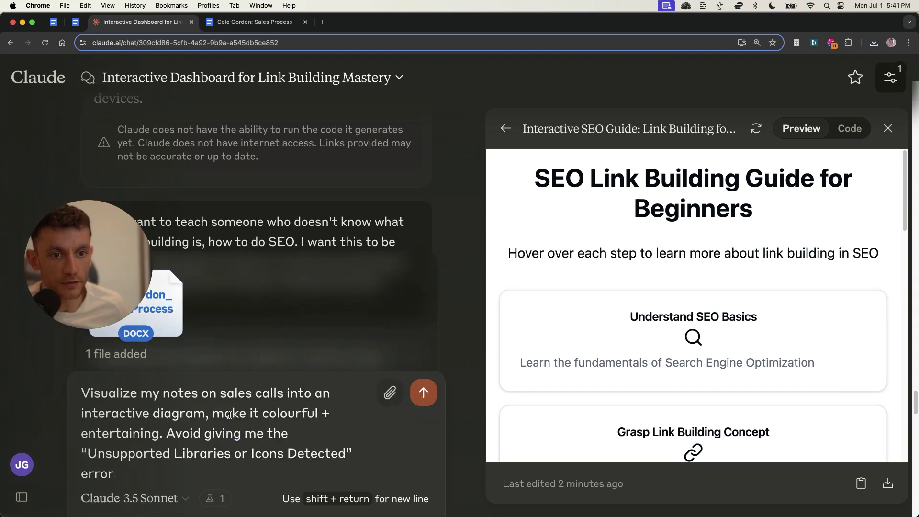
key(Return)
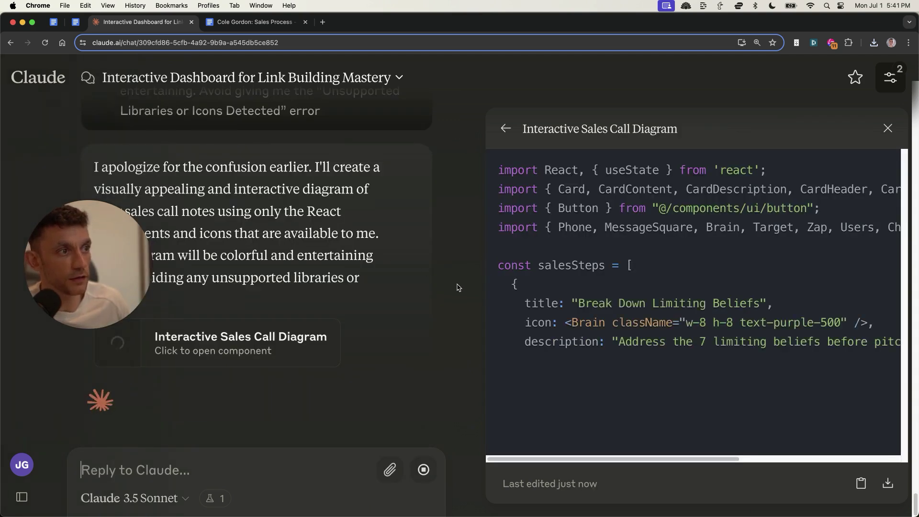
scroll(277, 214, up, 3)
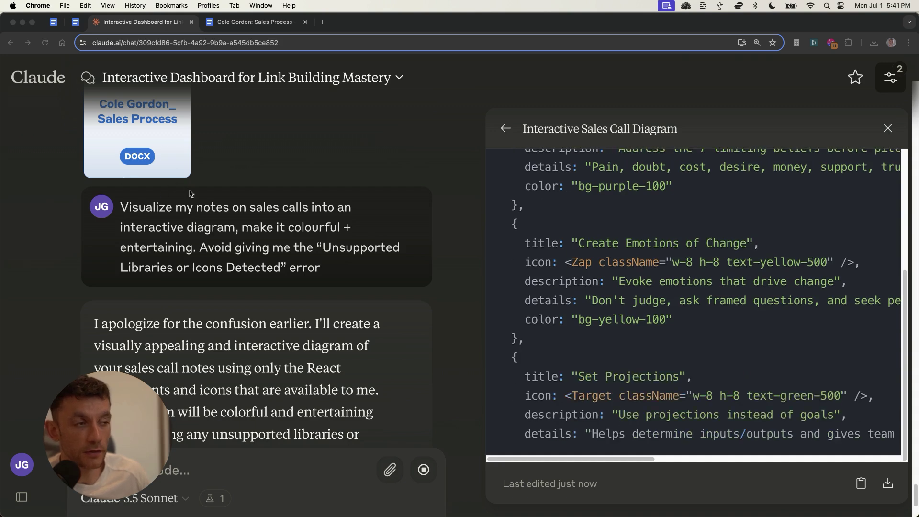
click(254, 22)
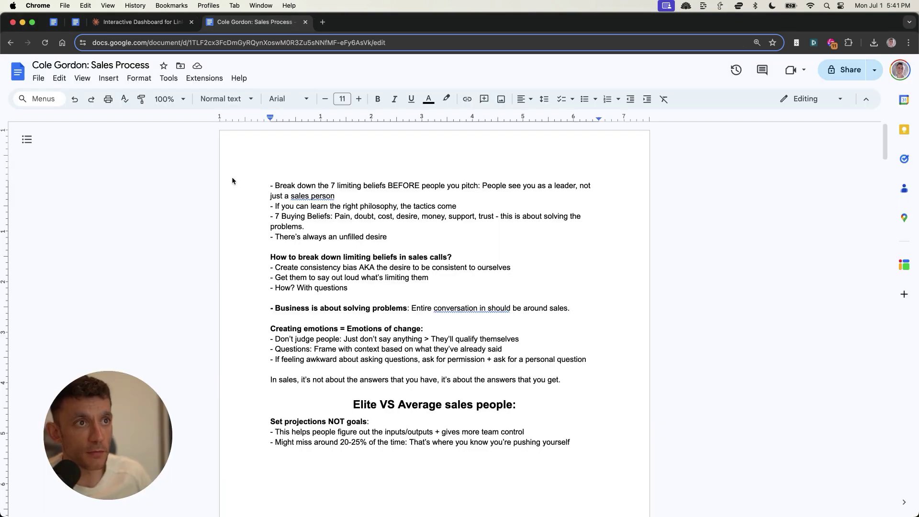
drag(232, 181, 575, 439)
click(122, 22)
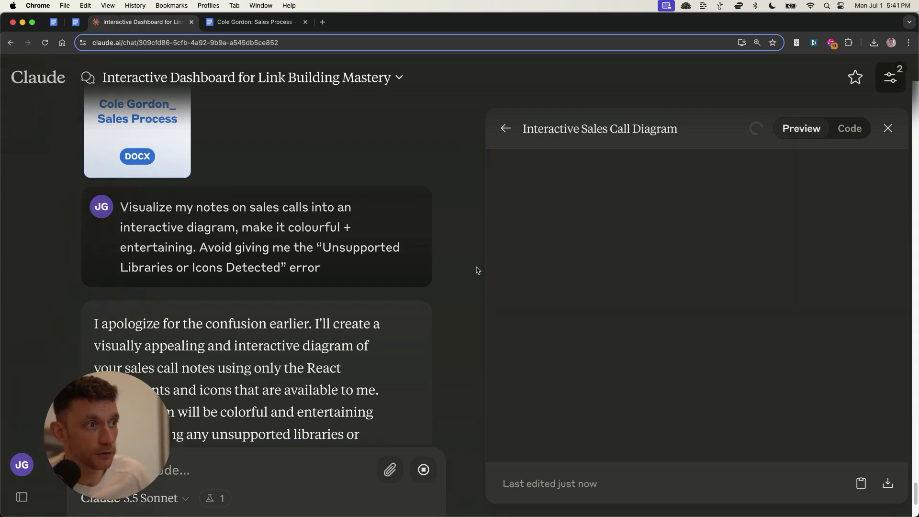
scroll(592, 305, down, 1)
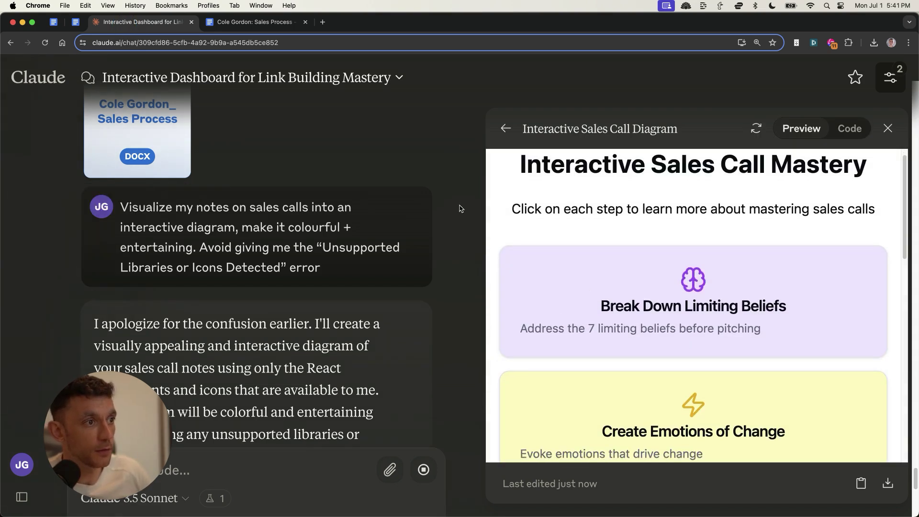
scroll(591, 195, down, 10)
scroll(589, 174, up, 10)
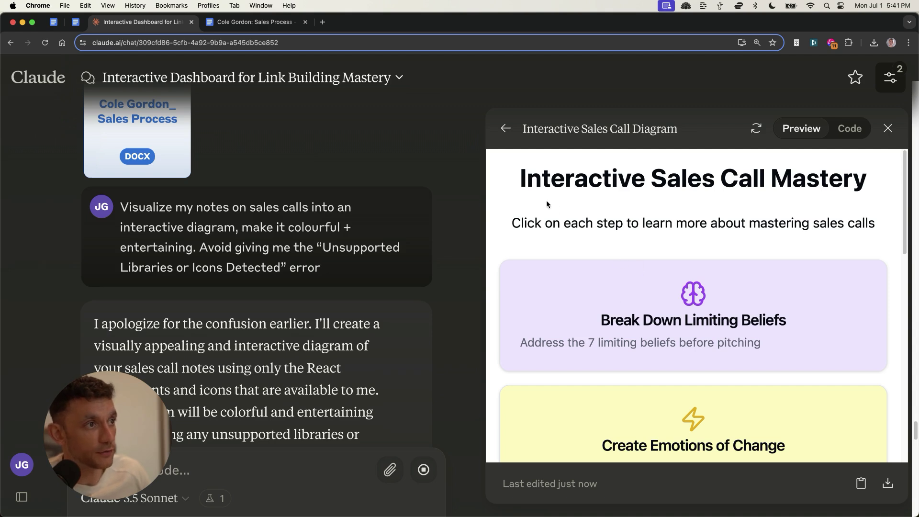
drag(517, 173, 807, 201)
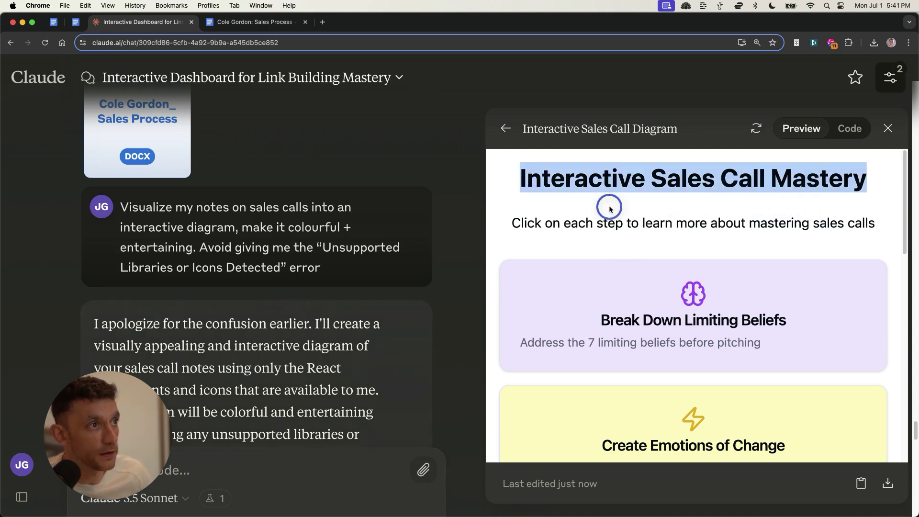
click(527, 219)
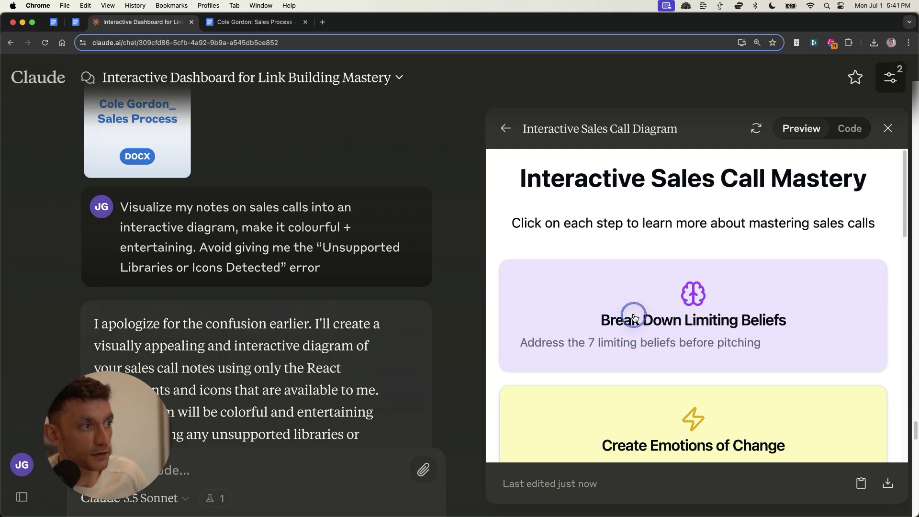
drag(635, 317, 785, 320)
key(super+a)
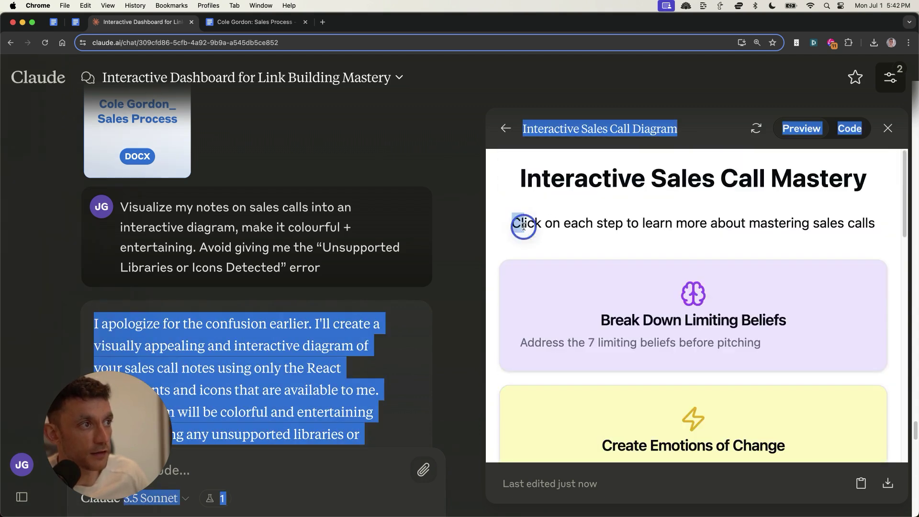
drag(523, 226, 870, 220)
scroll(722, 221, down, 1)
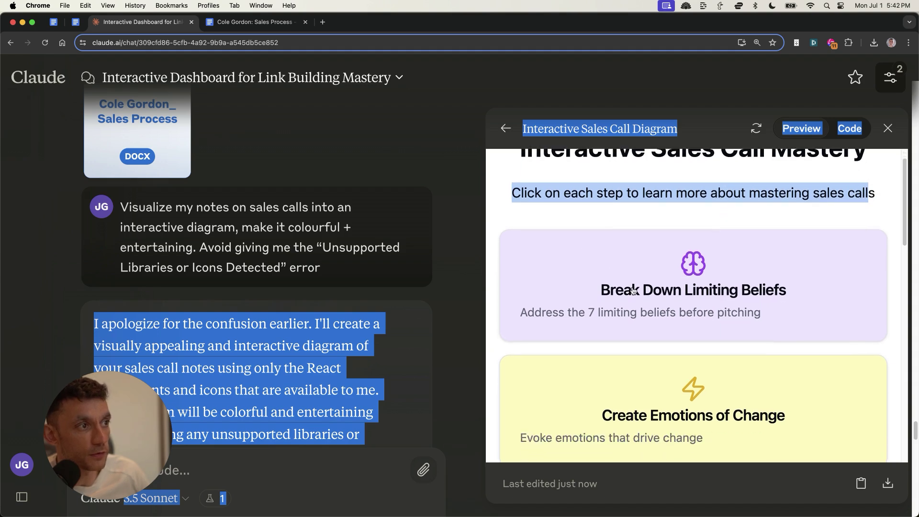
scroll(633, 291, down, 5)
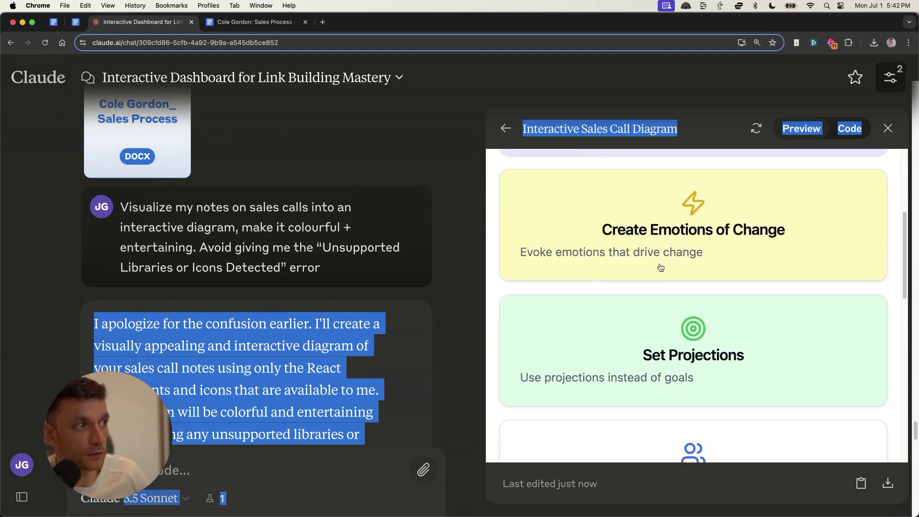
scroll(660, 268, down, 5)
scroll(667, 257, up, 10)
click(626, 184)
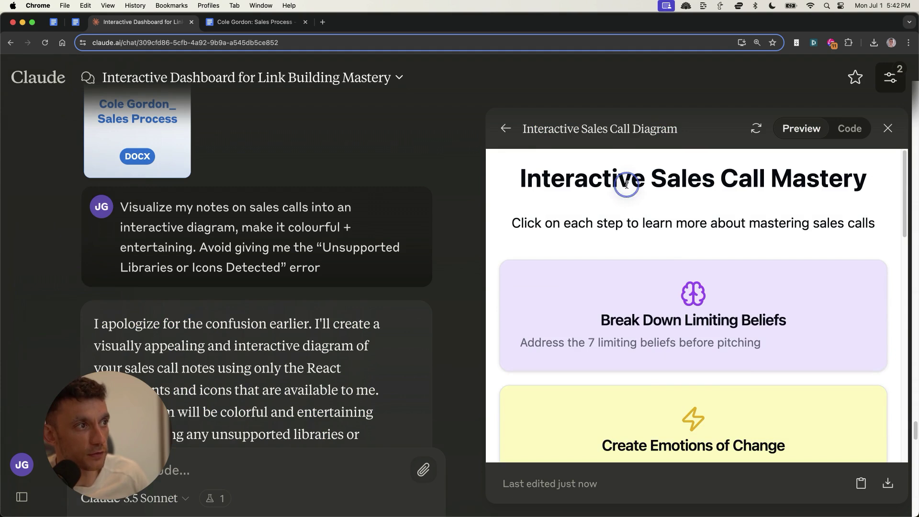
drag(143, 418, 161, 289)
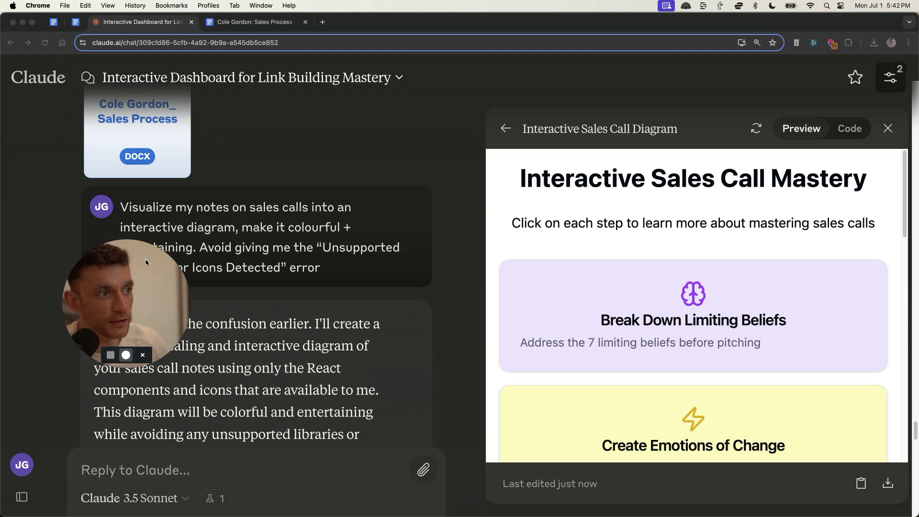
click(659, 283)
double_click(649, 290)
scroll(645, 305, down, 2)
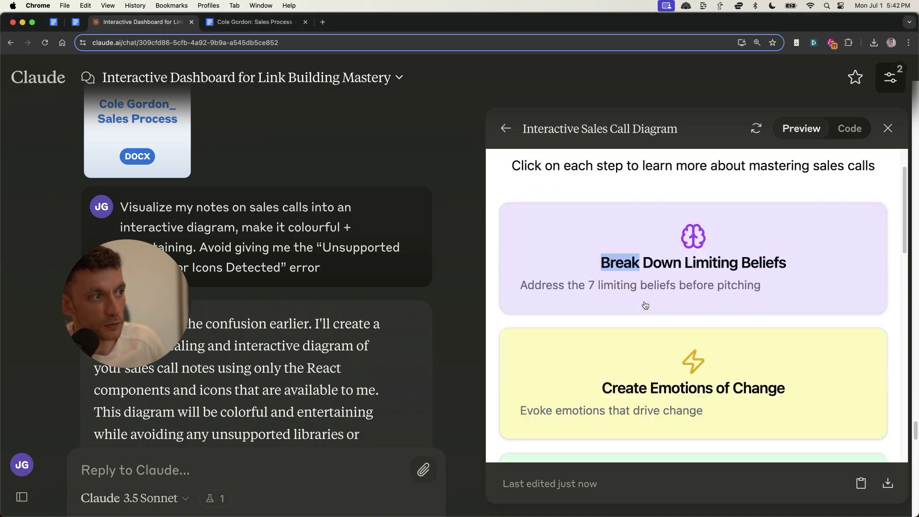
scroll(645, 305, down, 5)
triple_click(654, 250)
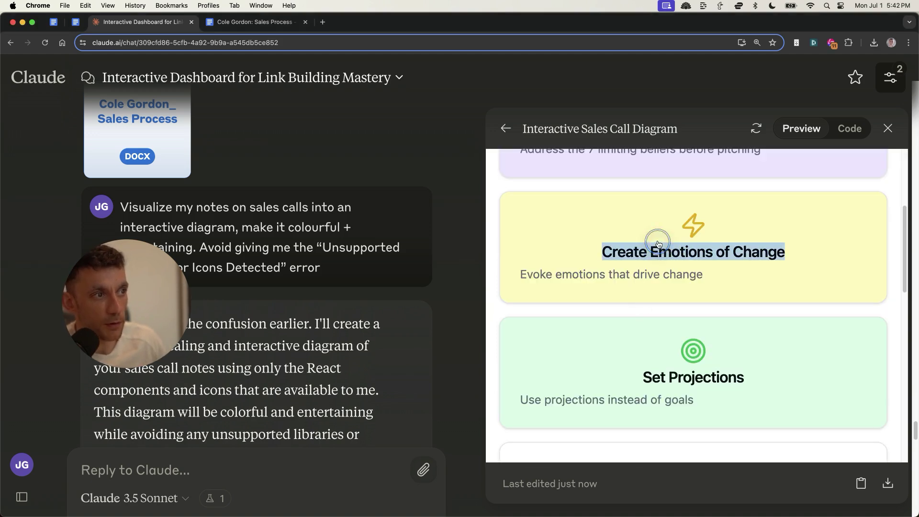
click(172, 462)
- Report that clicking the links shows no pop-up, then test the Break Down Limiting Beliefs pop-up
text(It doesn't pop up with anything )
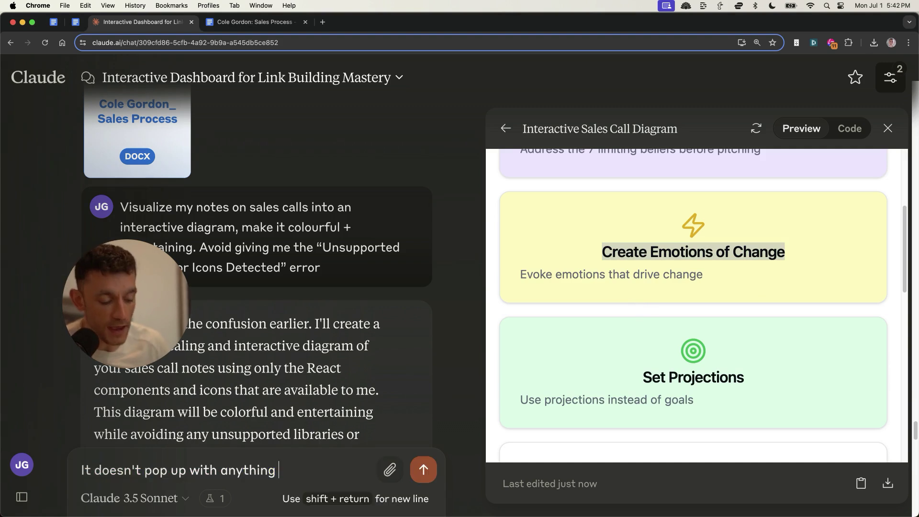
text(when we clikc o)
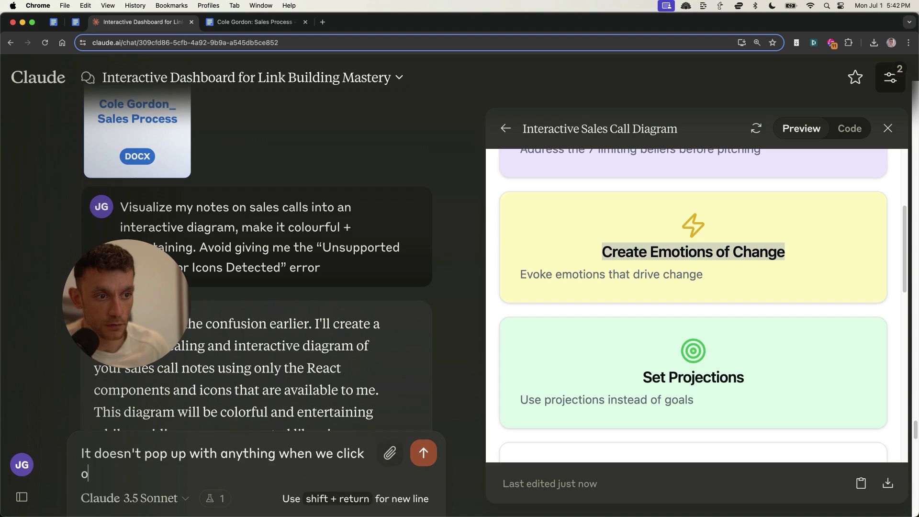
text(n the links - pleas)
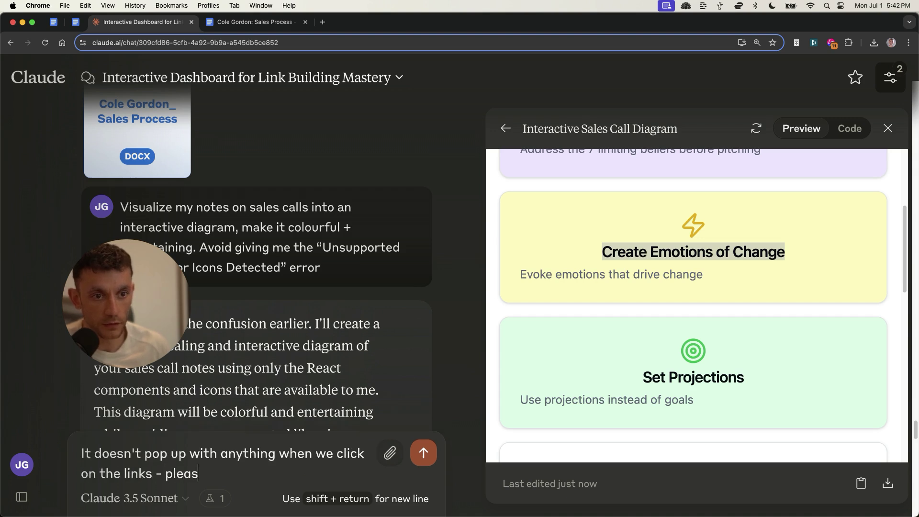
text(e fix)
key(Return)
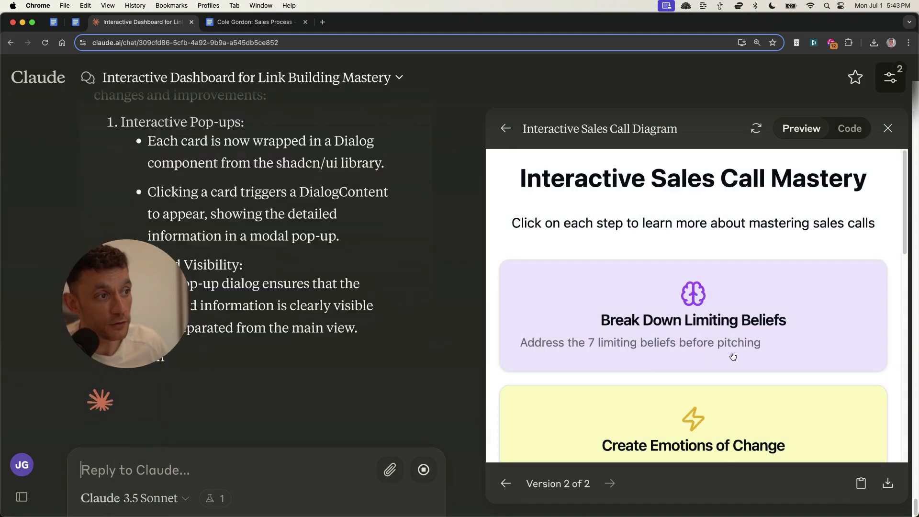
click(732, 355)
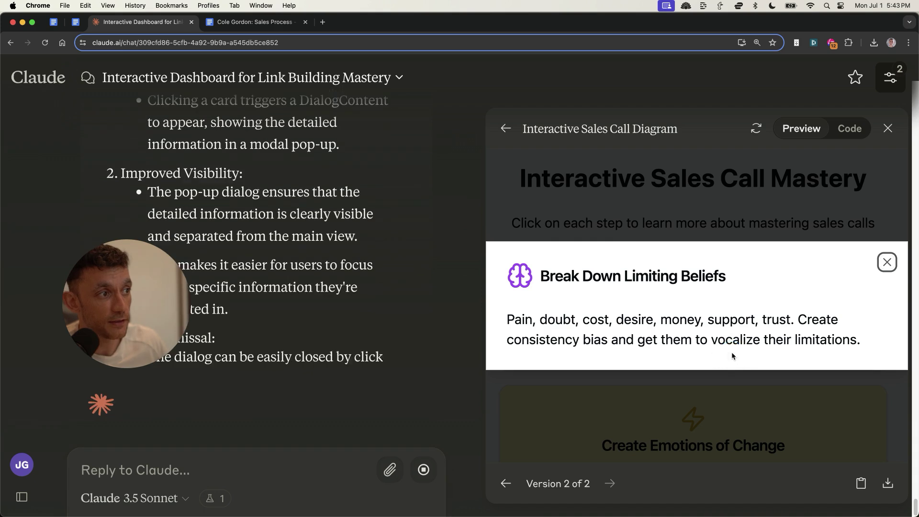
key(Escape)
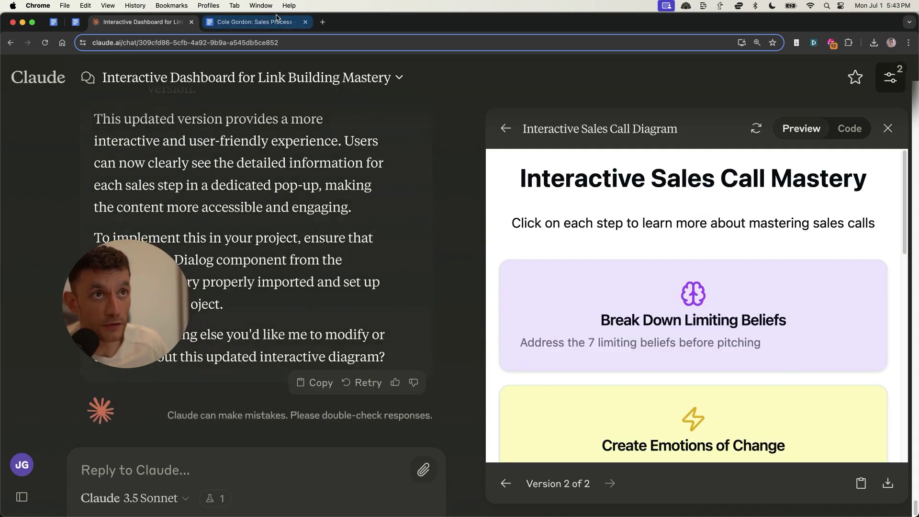
- Select all the text in the Cole Gordon: Sales Process doc and return to the Claude chat
click(256, 22)
click(235, 239)
key(super+a)
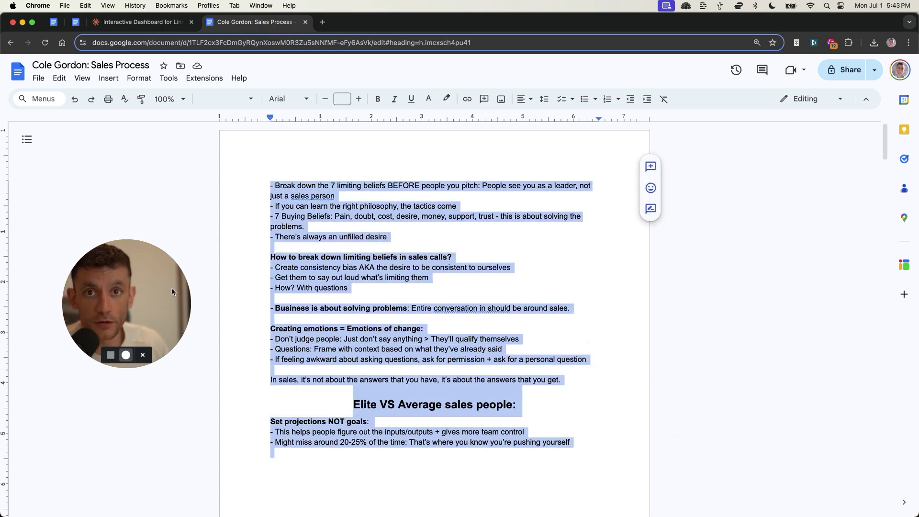
click(141, 22)
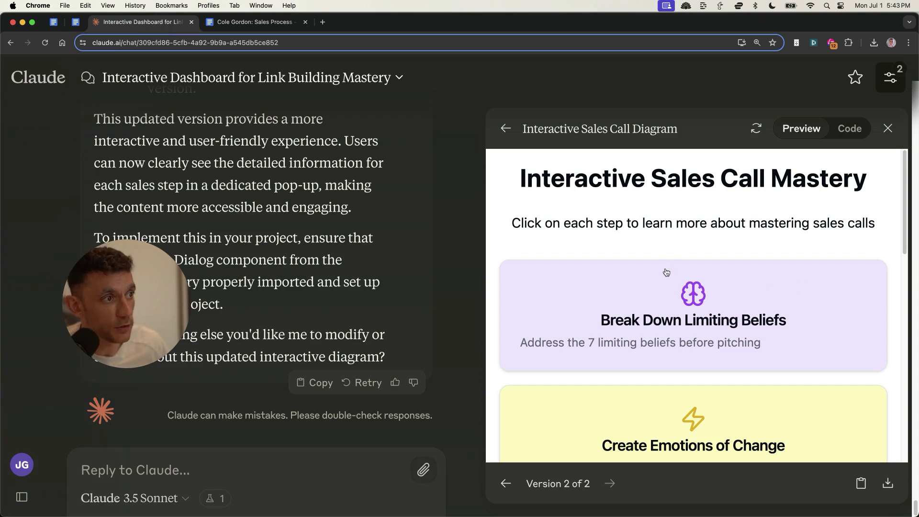
click(650, 305)
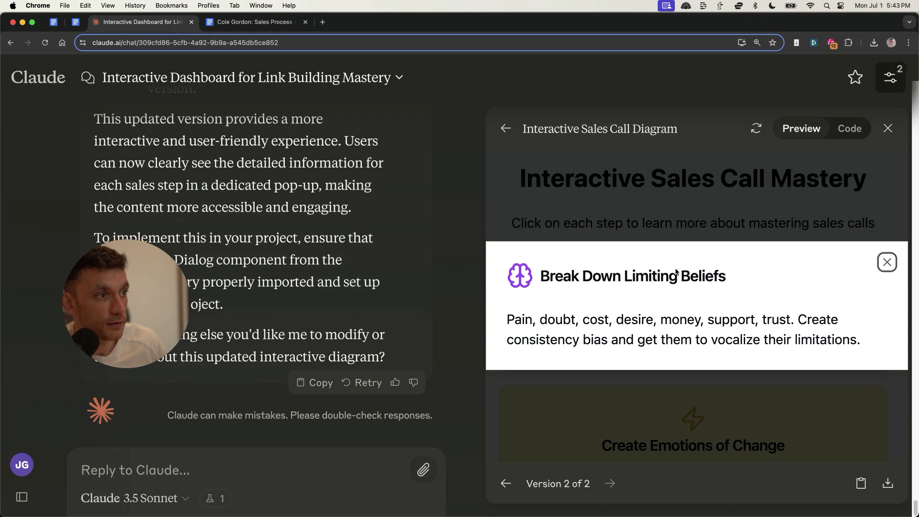
click(694, 179)
scroll(727, 309, down, 2)
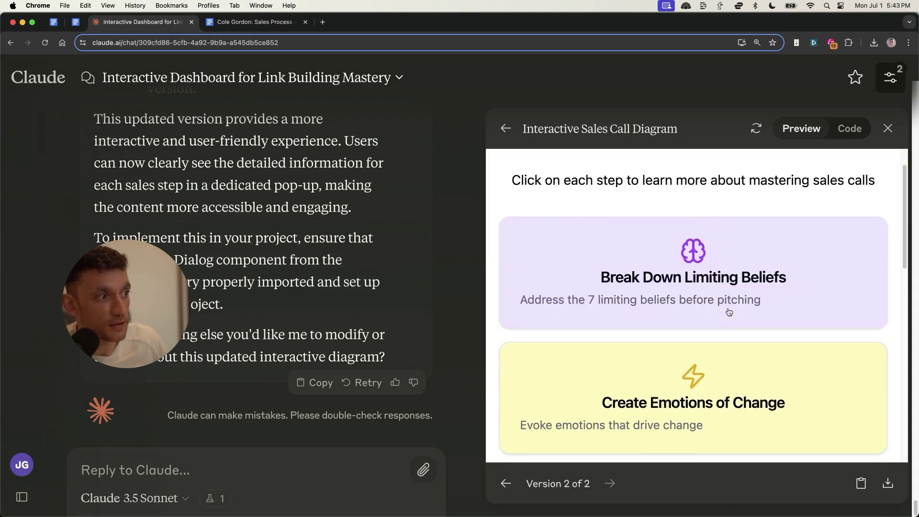
click(712, 383)
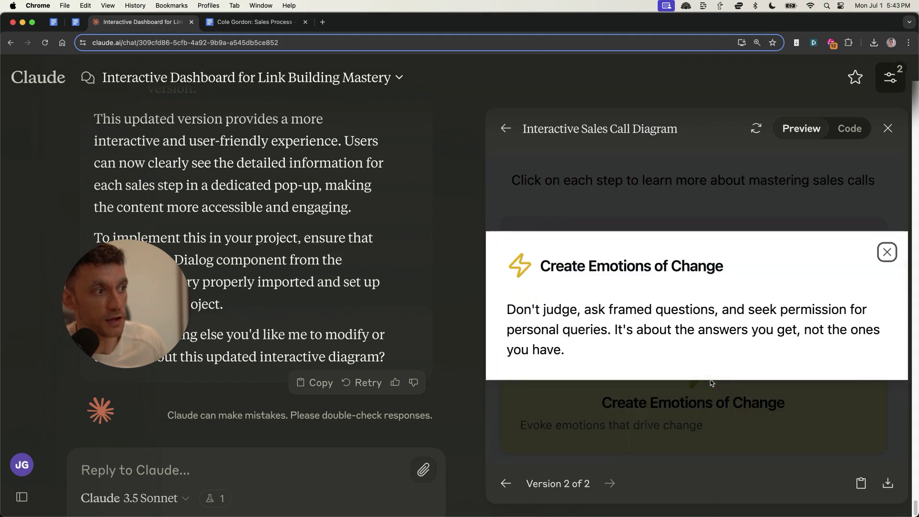
triple_click(669, 355)
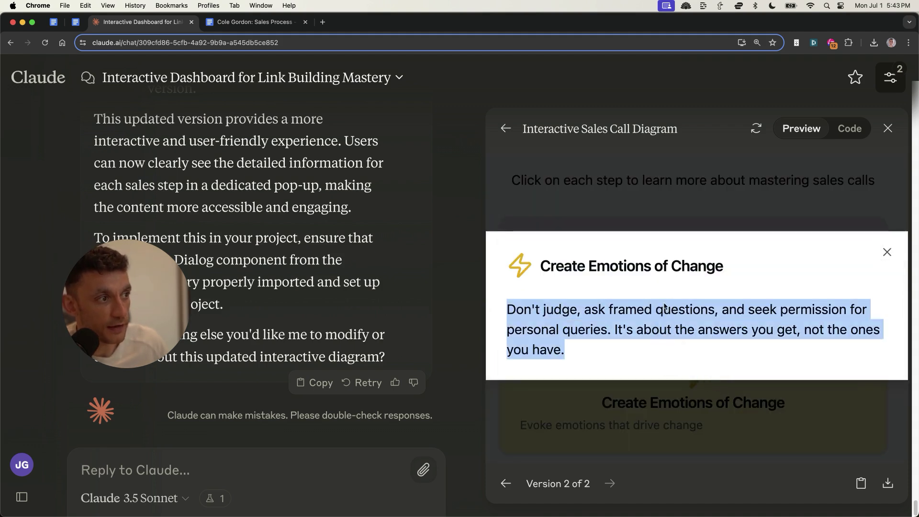
click(635, 336)
key(Escape)
scroll(671, 325, down, 4)
click(698, 314)
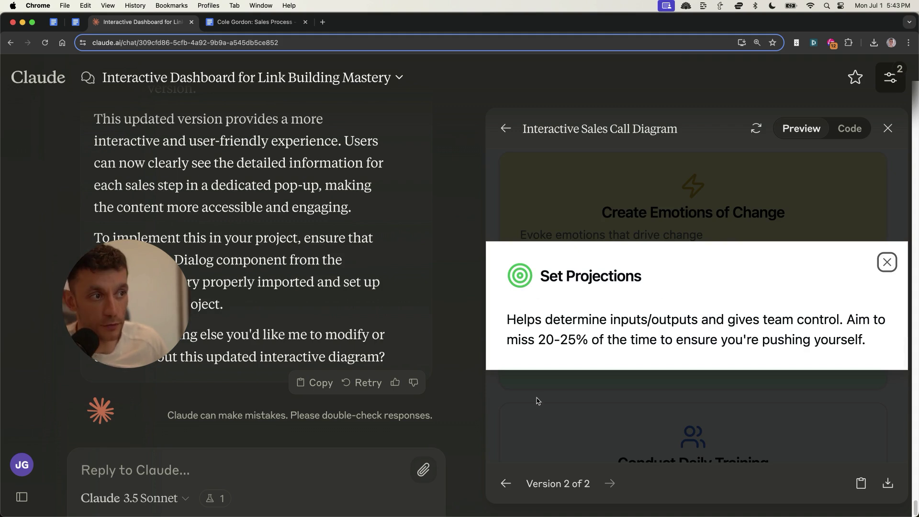
click(668, 423)
scroll(668, 422, down, 5)
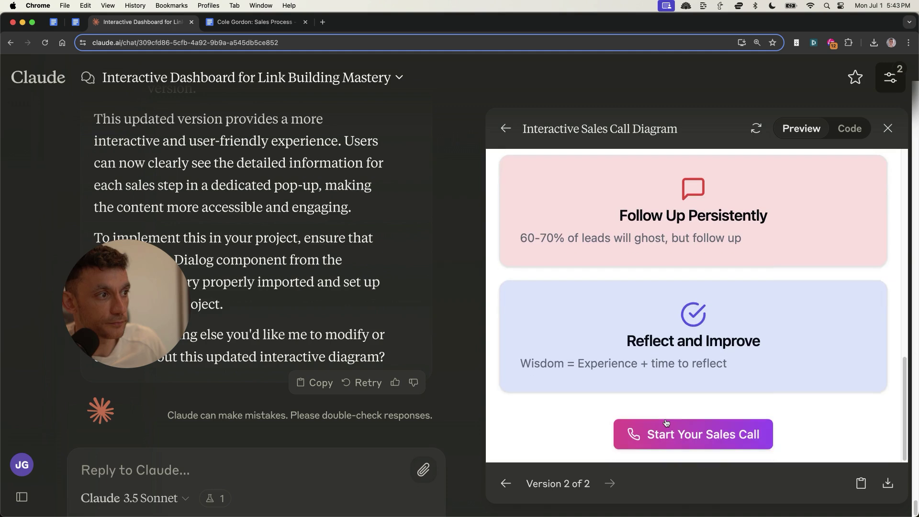
scroll(668, 417, up, 15)
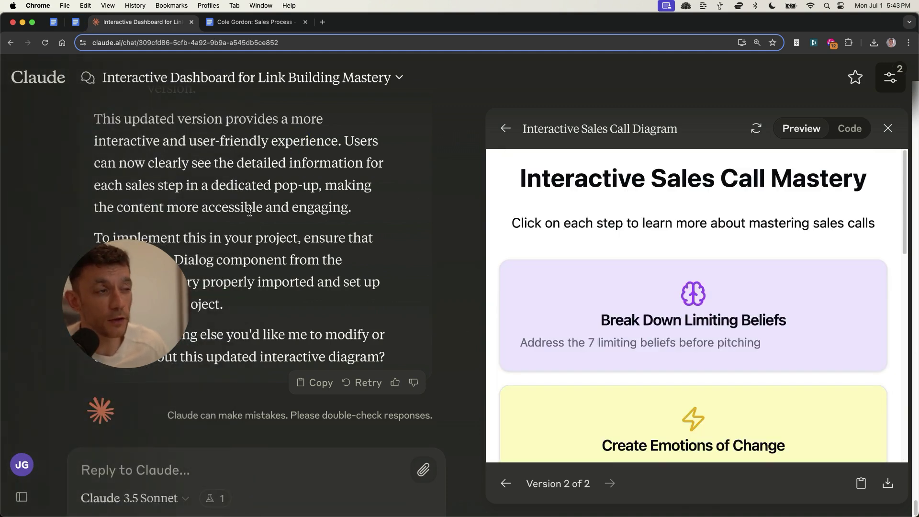
scroll(381, 268, up, 1)
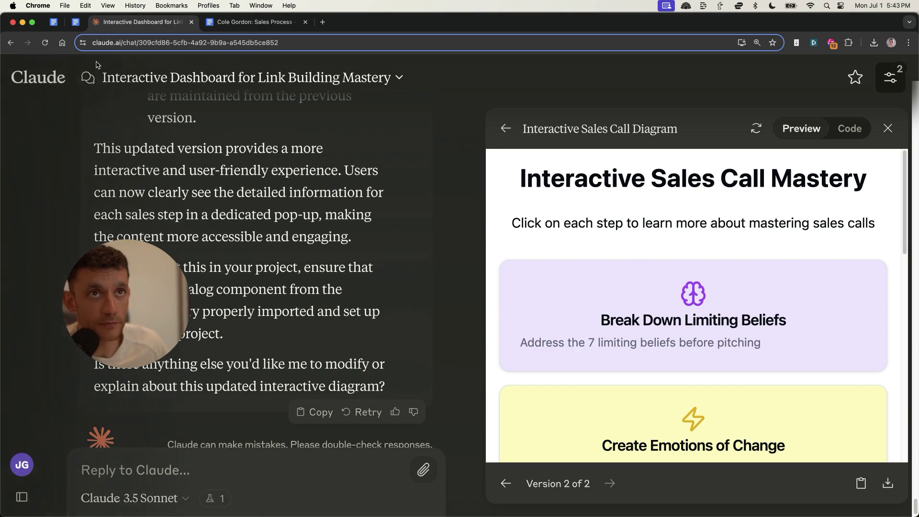
text(You are a professor that needs to explain the Google Algorithm, as a visual aid. Avoid giving me the "Unsupported Libraries or Icons Detected" error)
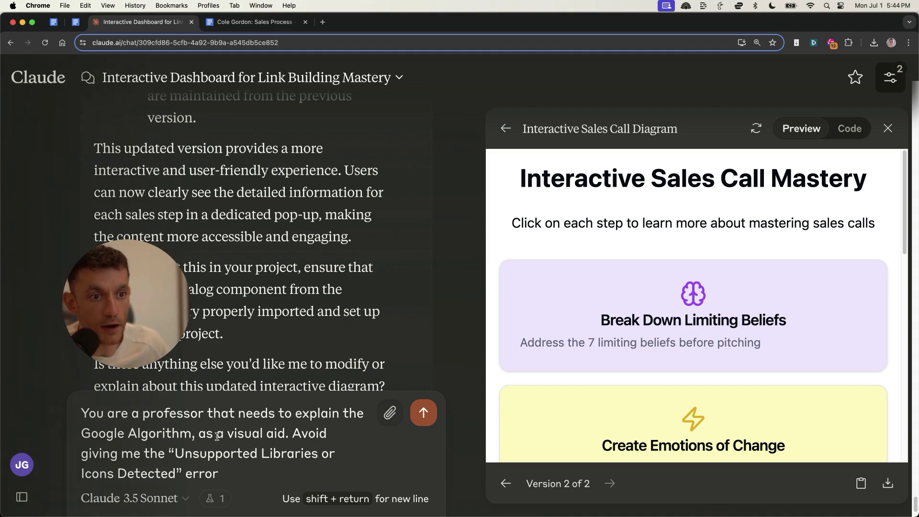
- Append '. Make it fun, colourful and entertaining' to the Google Algorithm professor prompt and send it
text(. Make it fun,)
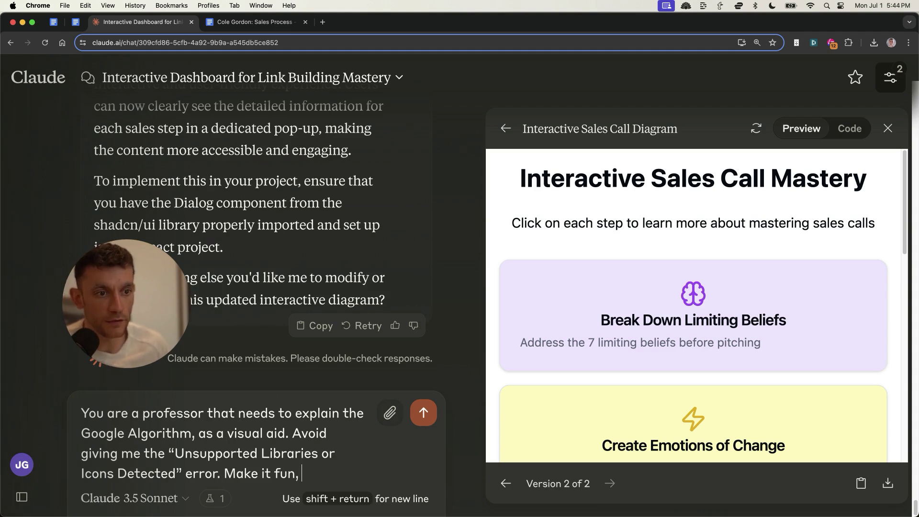
text( colourful a)
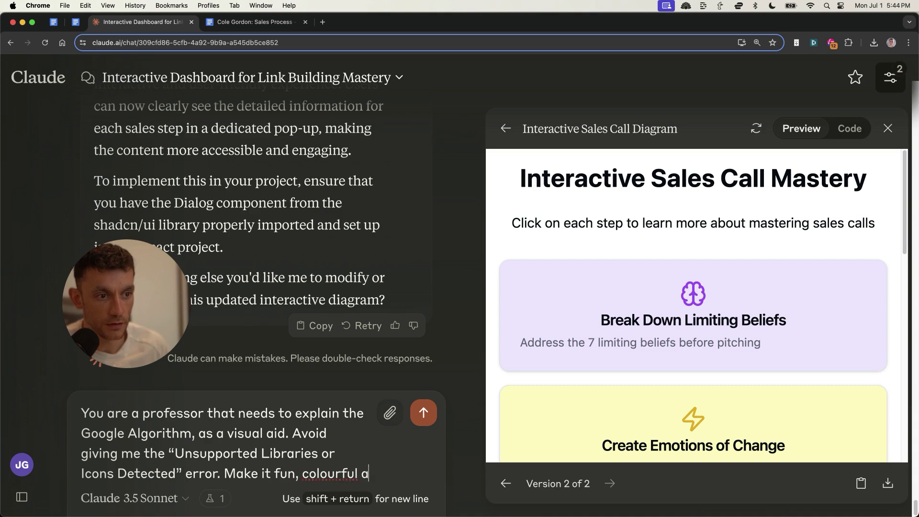
text(nd entertaining)
key(Return)
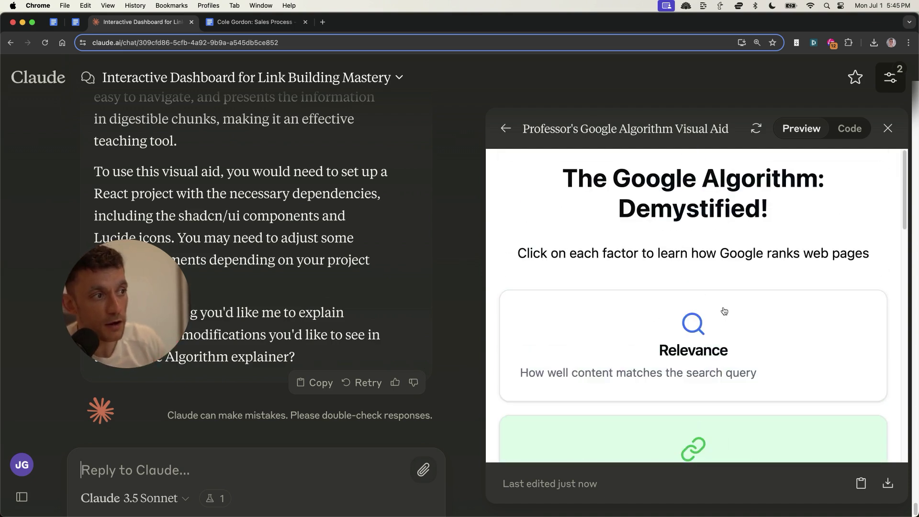
- Open and close the Relevance factor explanation in the algorithm visual aid
click(694, 328)
click(701, 345)
scroll(739, 290, down, 1)
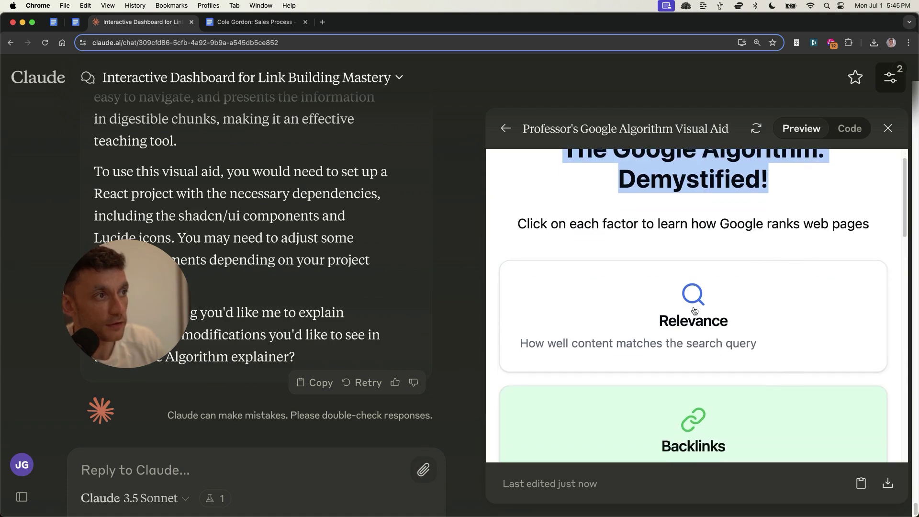
click(574, 278)
click(646, 297)
scroll(688, 308, down, 5)
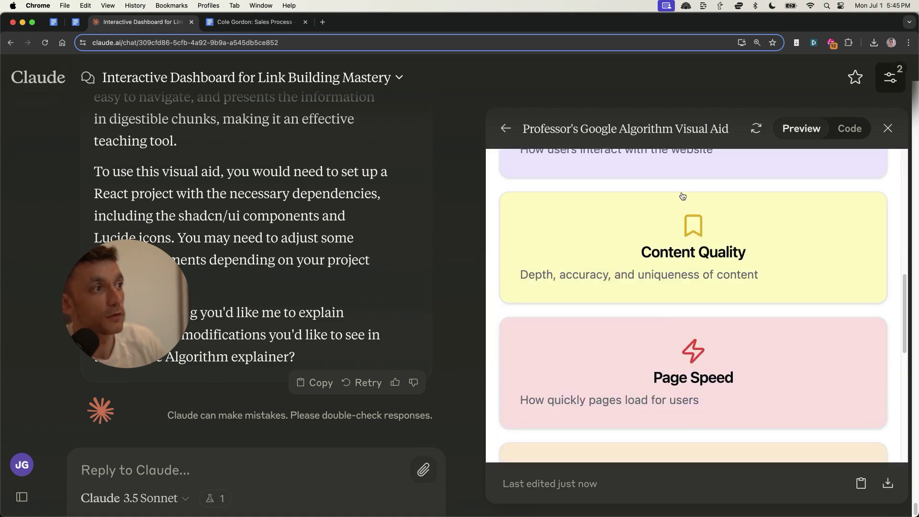
scroll(688, 308, up, 4)
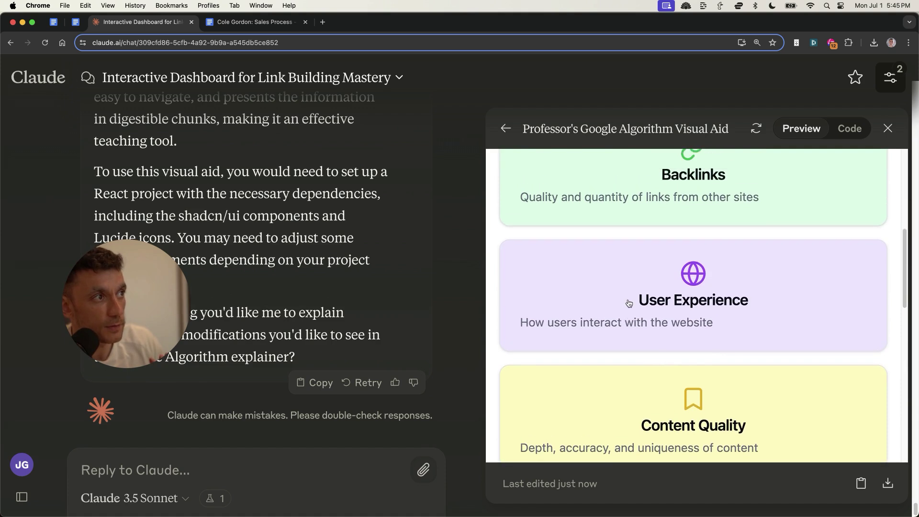
- Check the Backlinks and E-A-T factor explanations in the algorithm visual aid
click(702, 205)
click(640, 188)
scroll(654, 311, down, 10)
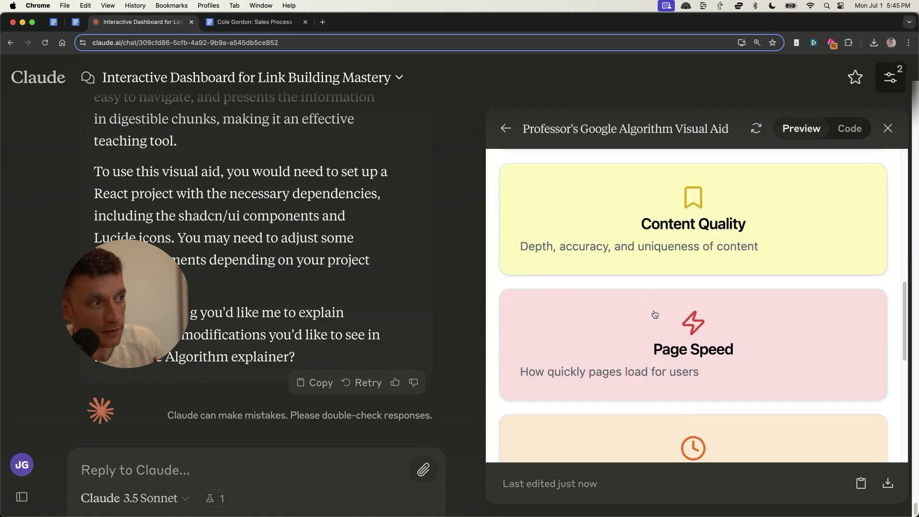
click(651, 358)
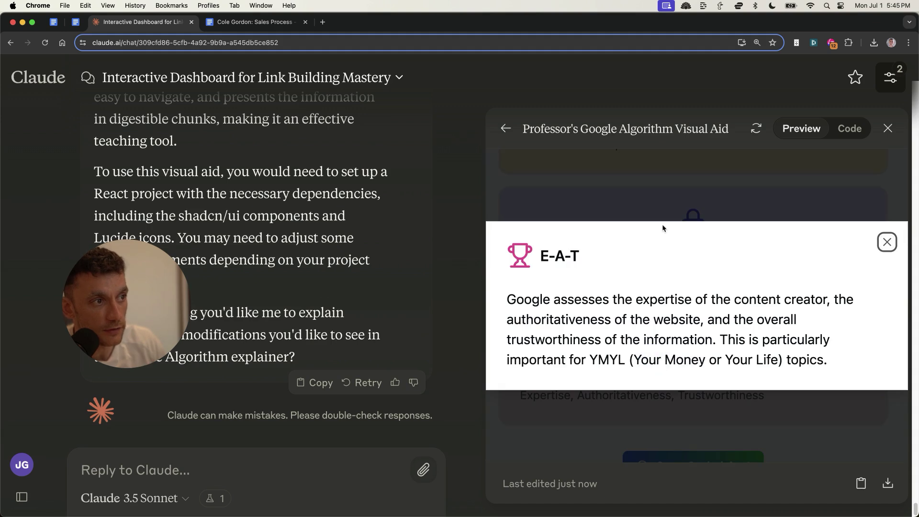
click(654, 172)
scroll(769, 302, up, 10)
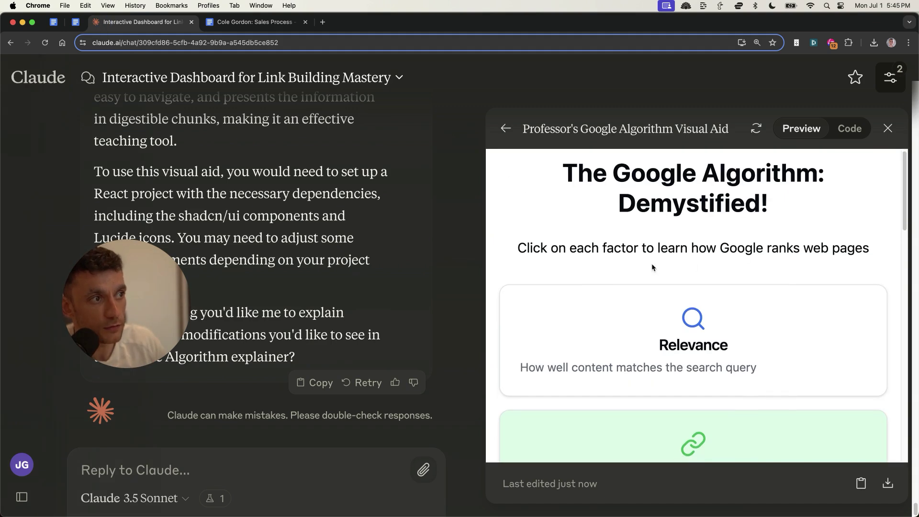
click(76, 22)
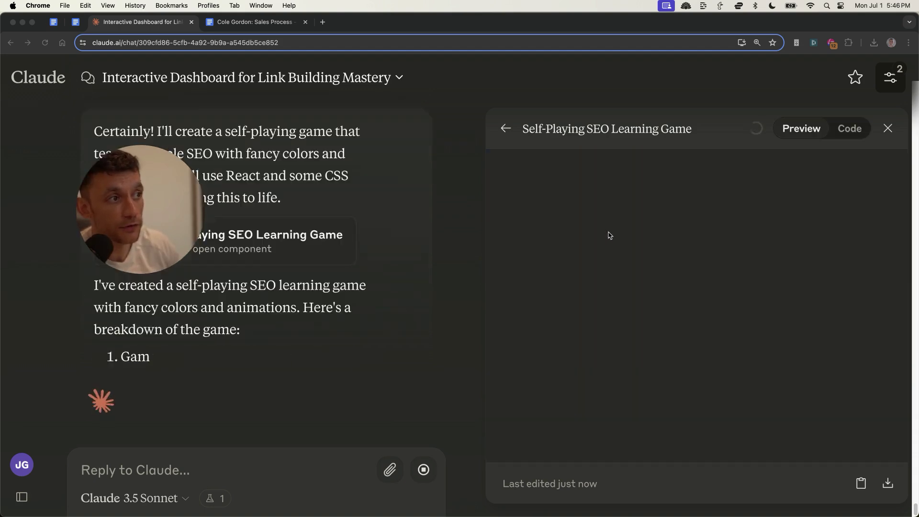
- Paste the SEO learning game prompt, delete its 'Now make it self playing' line, and send it
scroll(660, 311, down, 1)
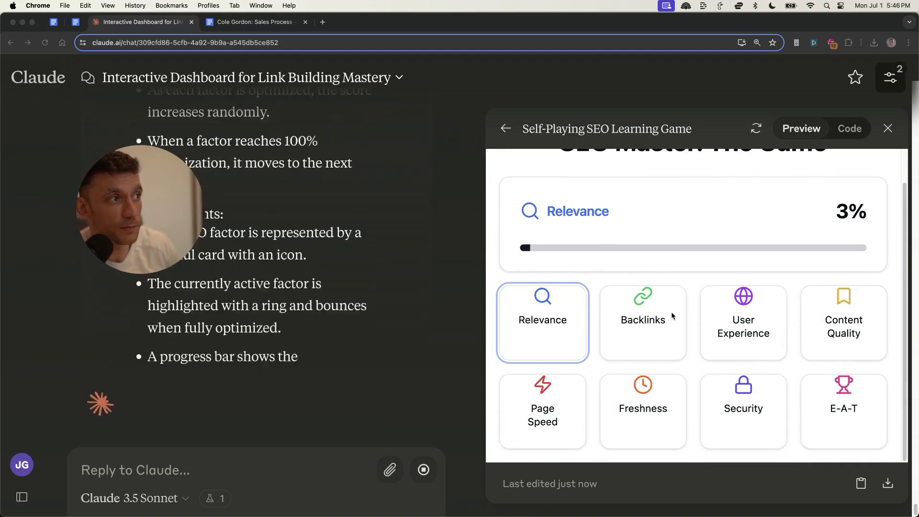
scroll(154, 321, up, 10)
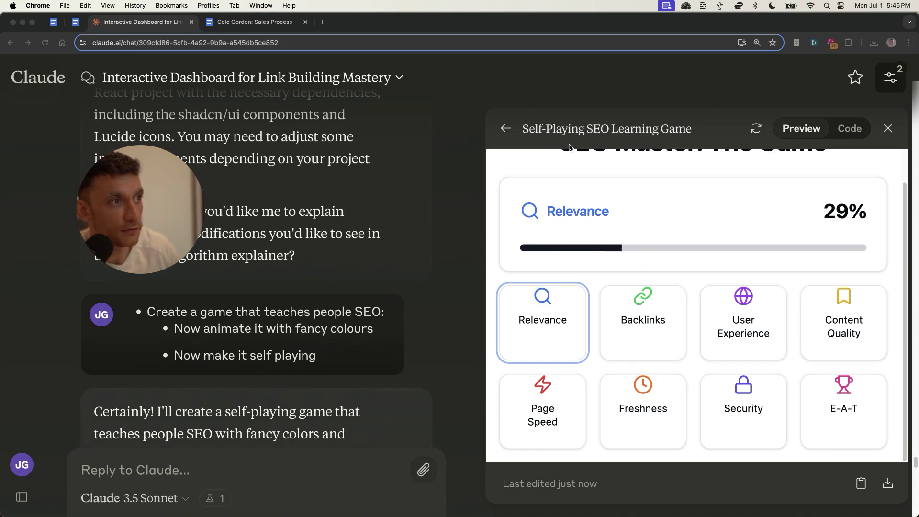
text(Create a game that teaches people SEO: Now animate it with fancy colours Now make it self playing)
key(super+shift+Left)
key(BackSpace)
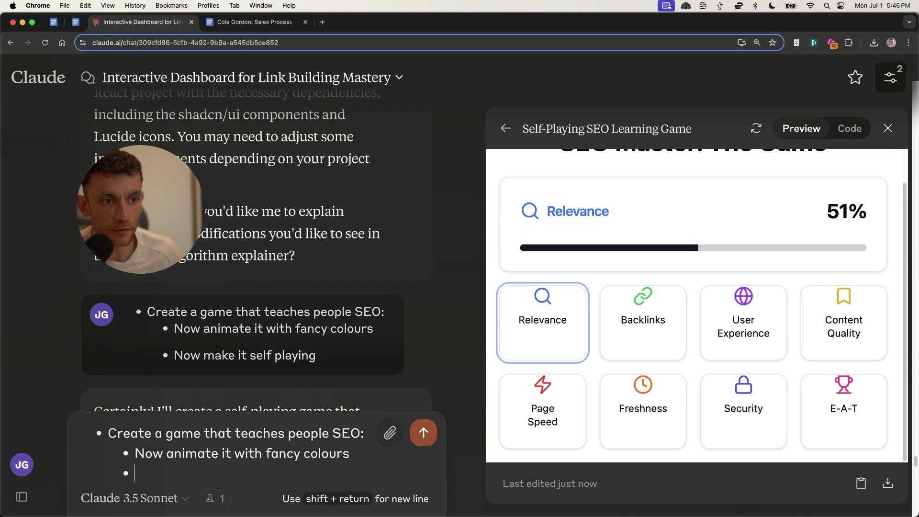
key(Return)
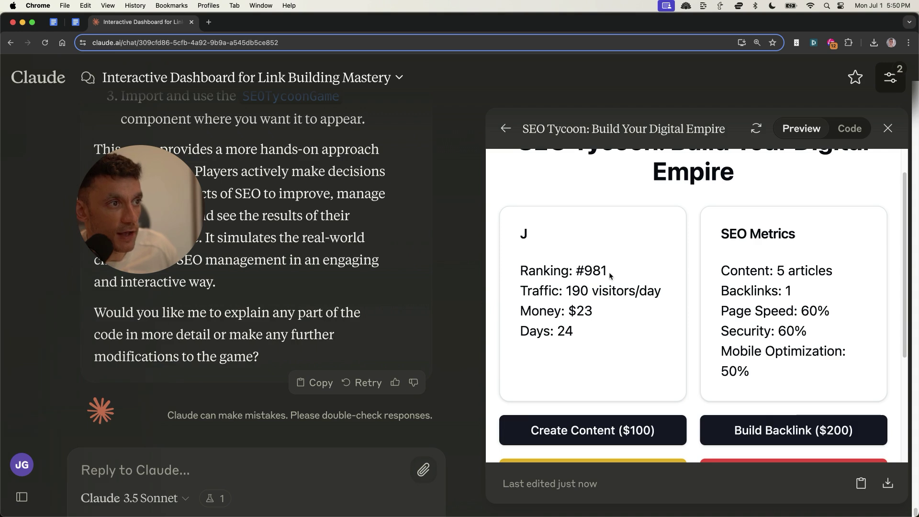
- Highlight the SEO Tycoon game title and the Ranking and Traffic stats in the preview
scroll(624, 236, up, 2)
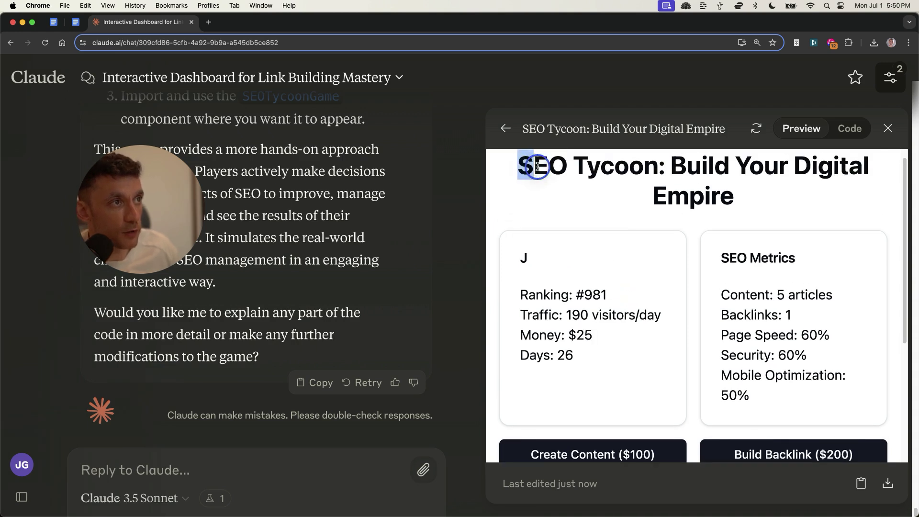
drag(537, 166, 771, 180)
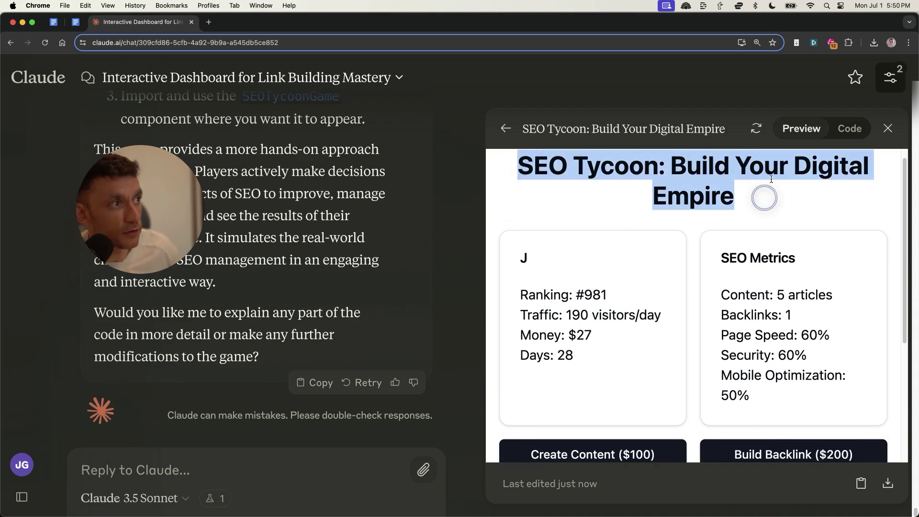
click(624, 231)
drag(512, 357, 606, 359)
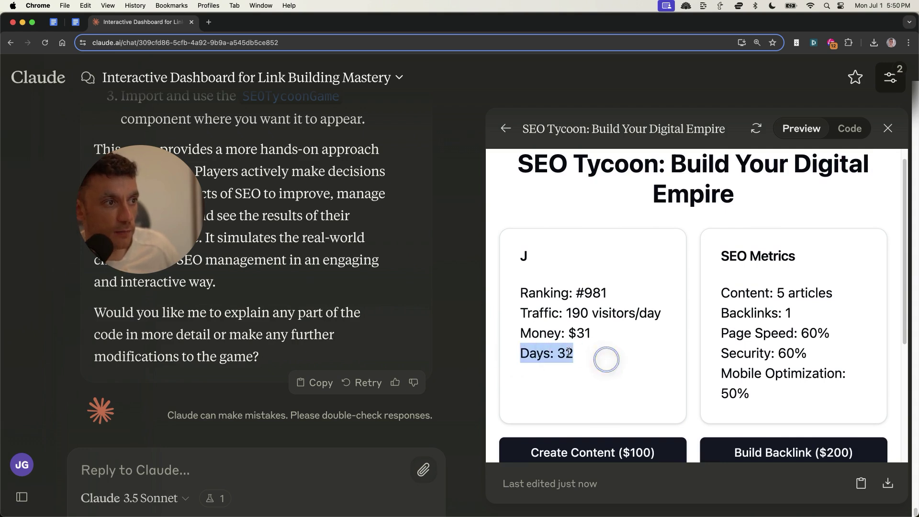
drag(520, 331, 609, 328)
scroll(608, 329, down, 5)
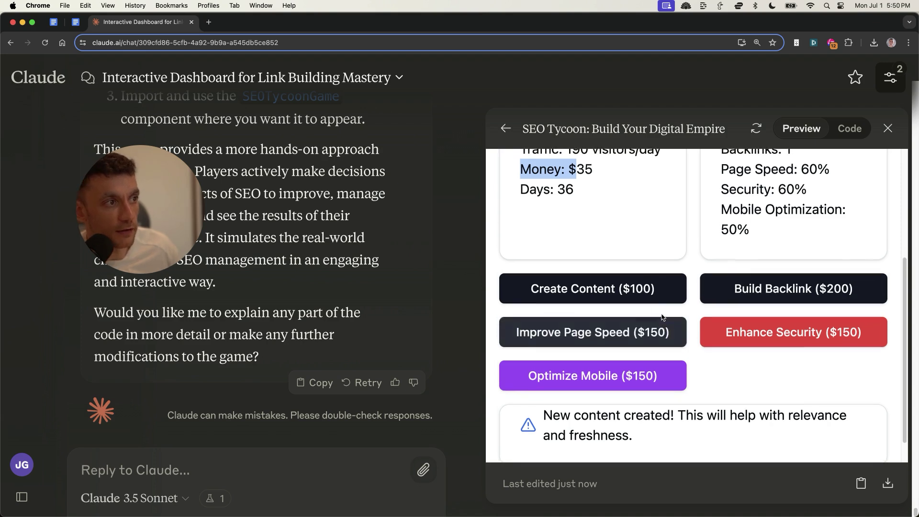
scroll(617, 338, up, 3)
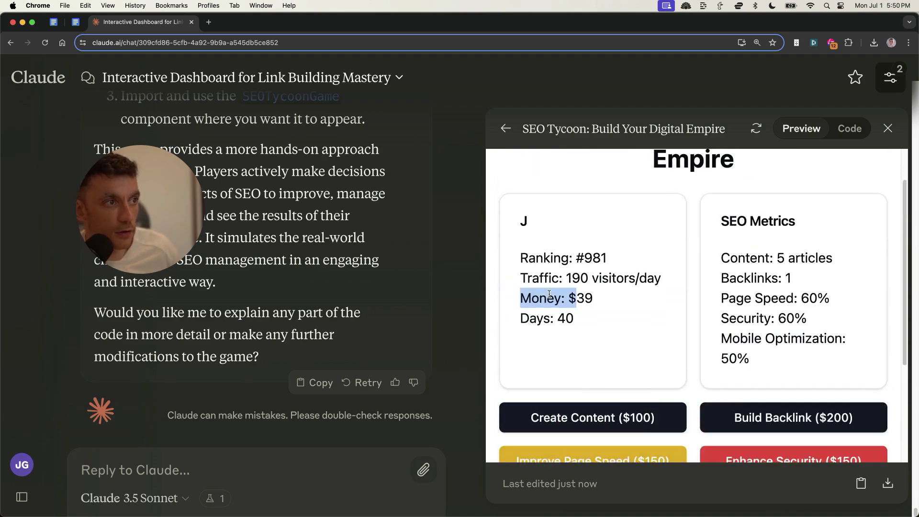
drag(571, 259, 679, 282)
click(679, 281)
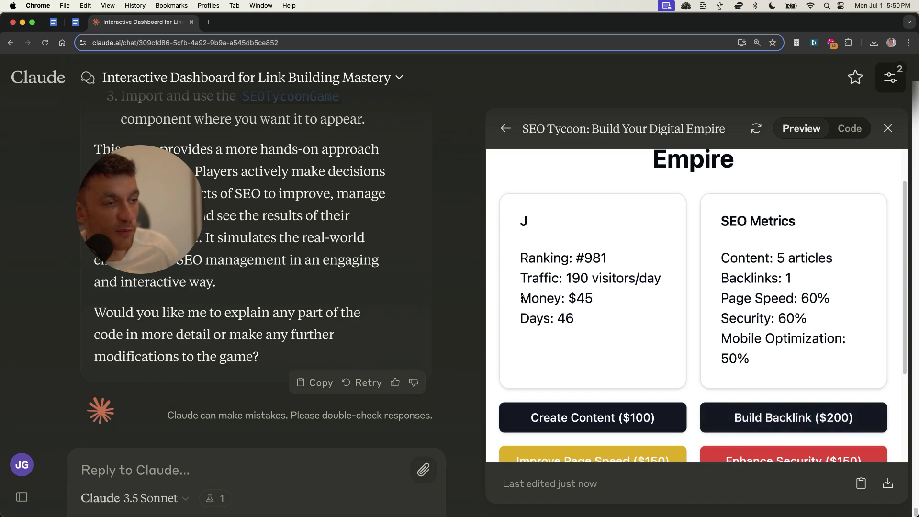
- Highlight the Money counter, Traffic line and all four player-card stats in the game
drag(521, 299, 611, 299)
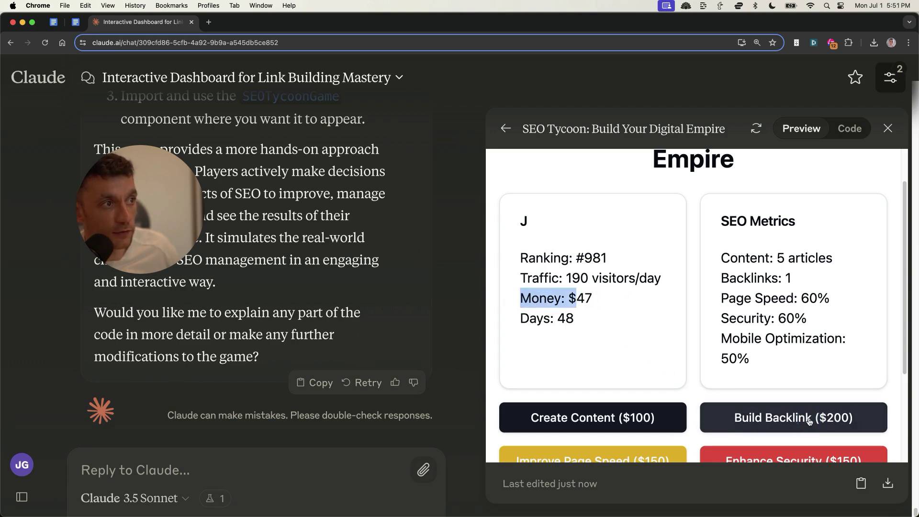
click(524, 259)
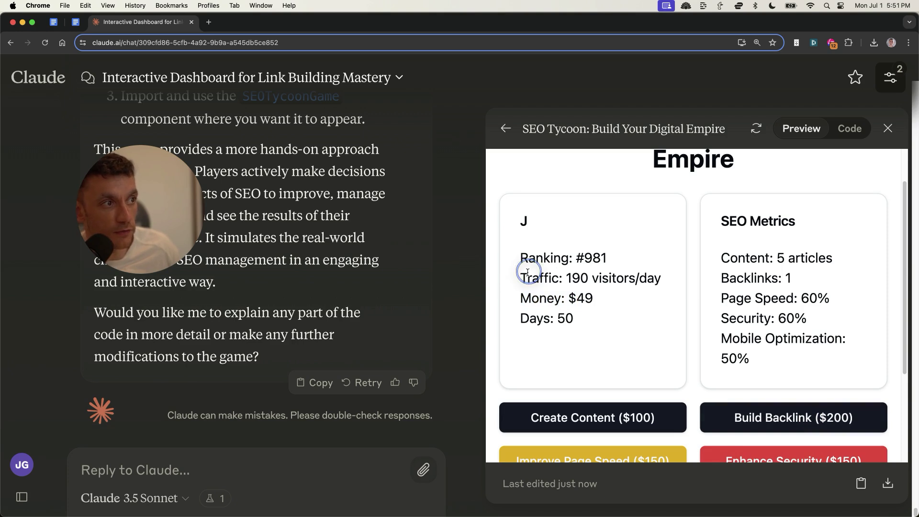
drag(520, 279, 647, 273)
click(590, 318)
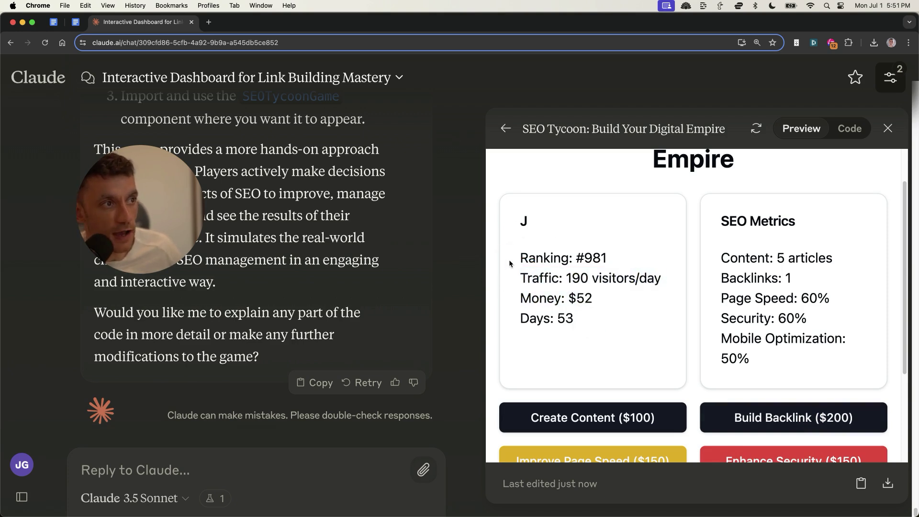
drag(515, 255, 587, 326)
scroll(547, 289, down, 3)
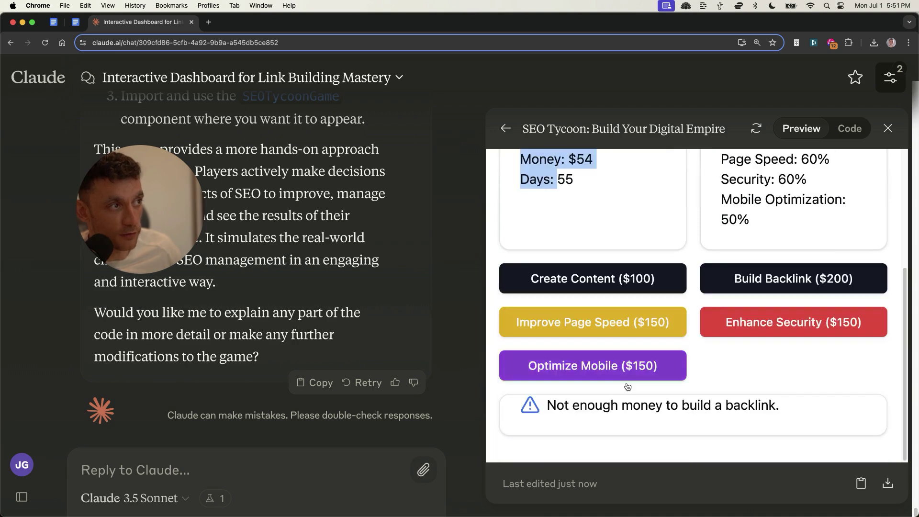
scroll(622, 357, up, 4)
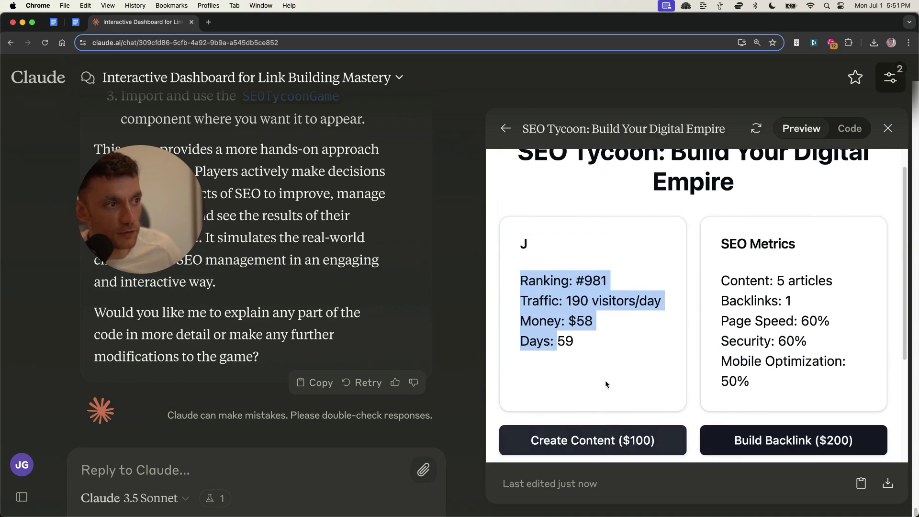
click(604, 341)
scroll(605, 343, up, 1)
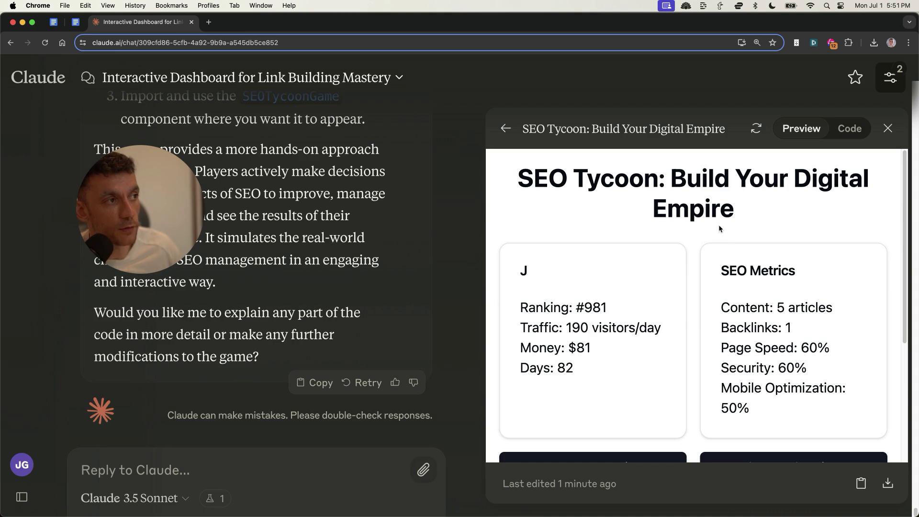
scroll(599, 280, down, 3)
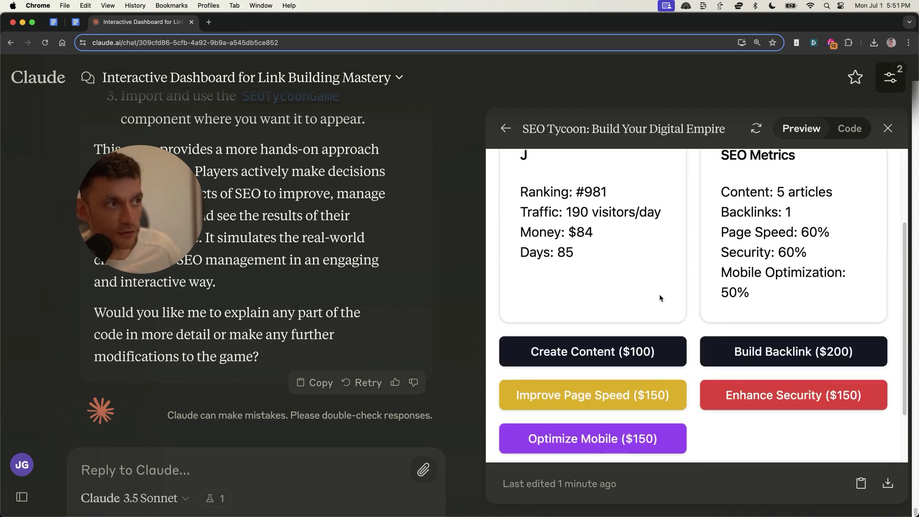
scroll(603, 283, up, 3)
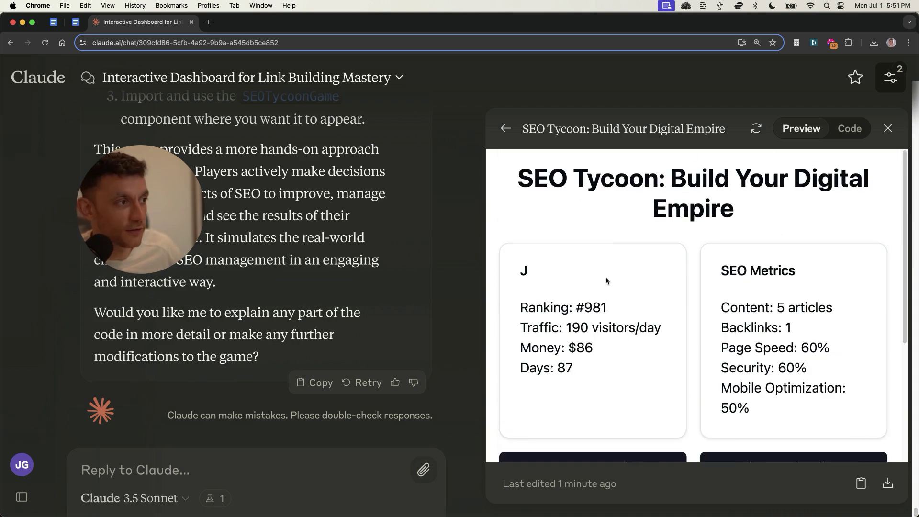
scroll(623, 274, down, 1)
scroll(627, 278, down, 1)
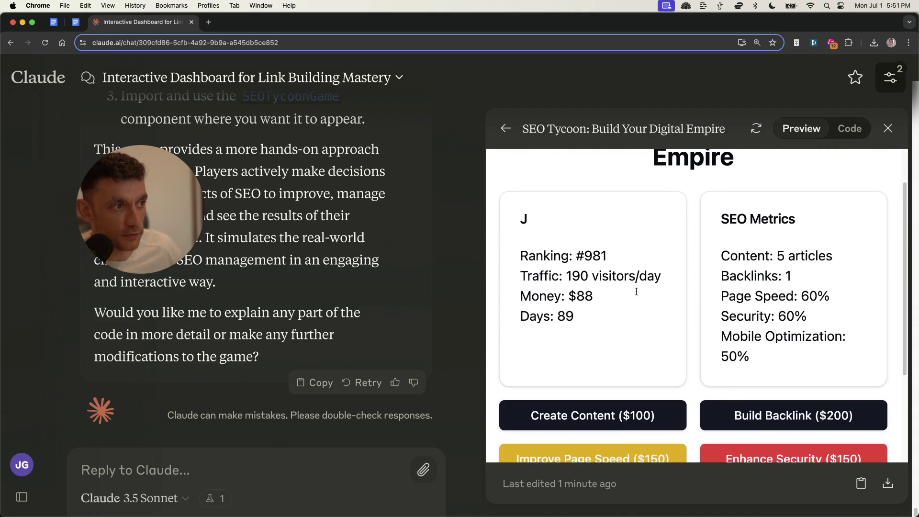
scroll(589, 306, up, 2)
drag(495, 265, 611, 375)
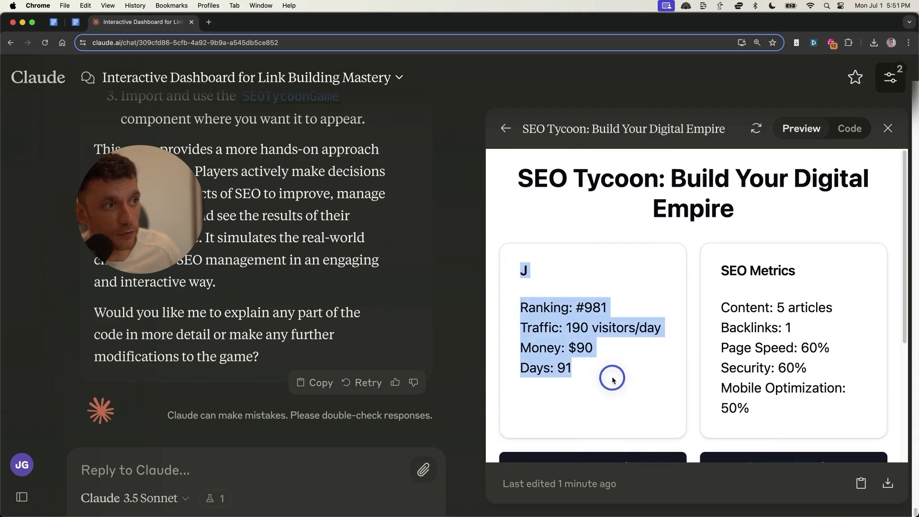
click(612, 376)
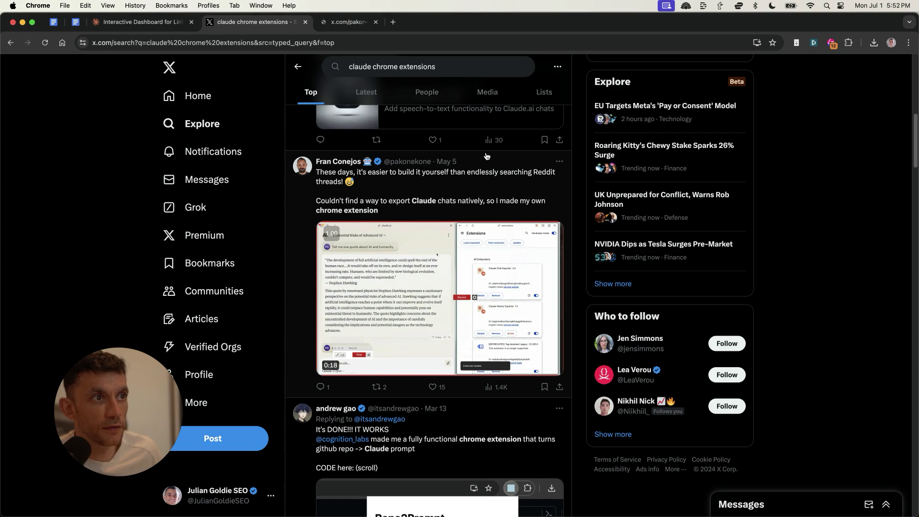
- Open the X post about a self-built Chrome extension for exporting Claude chats
click(349, 22)
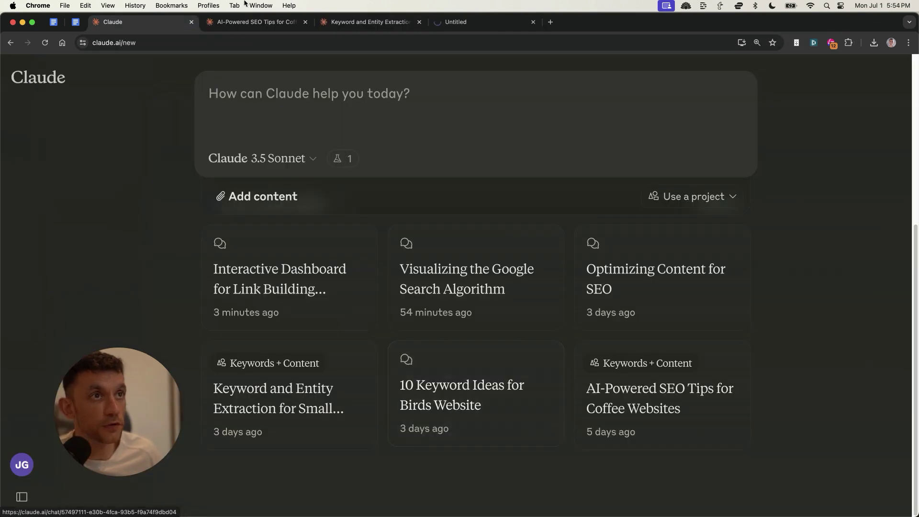
- Close the coffee SEO tips chat and the extraction and bird keyword chats
click(257, 21)
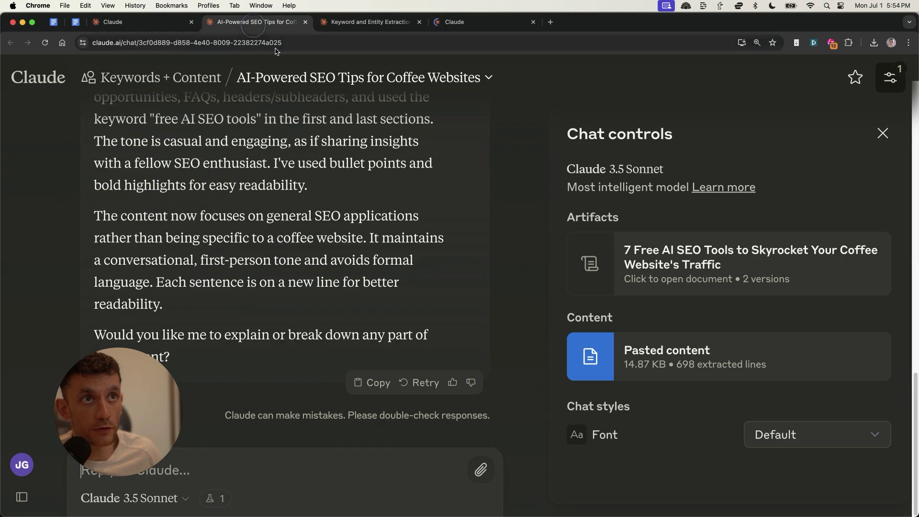
key(super+w)
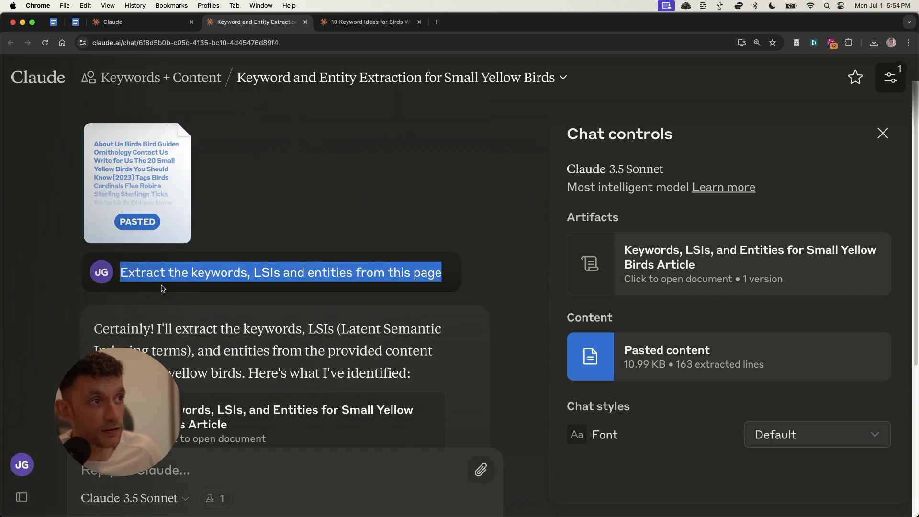
drag(128, 272, 463, 270)
triple_click(417, 273)
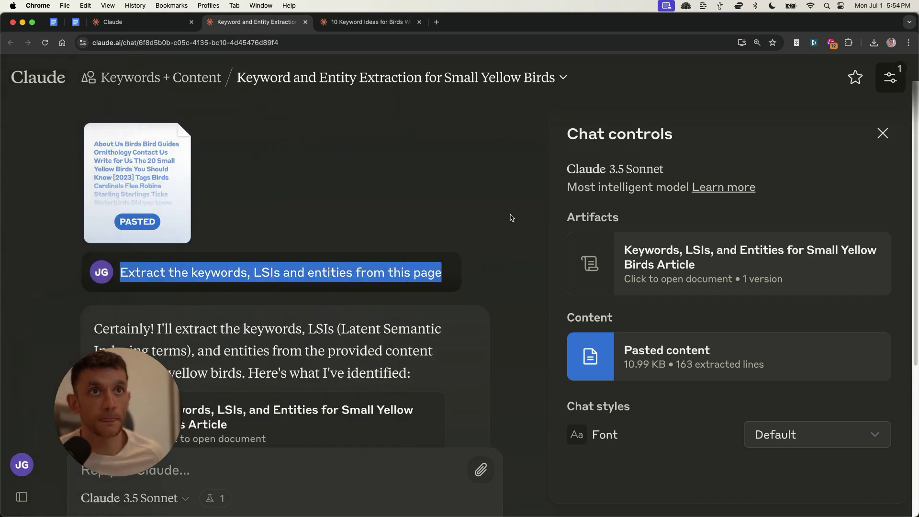
key(super+w)
key(super+w)
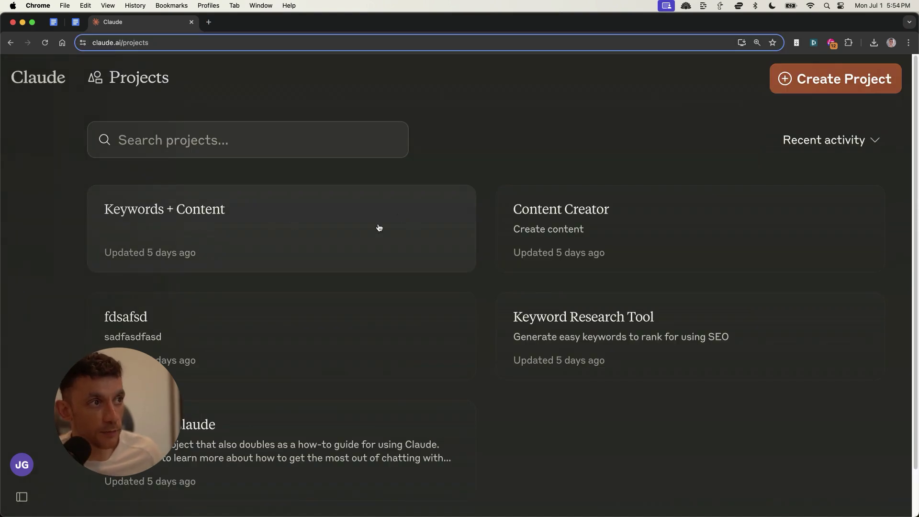
- Open the Keywords + Content project and review its keyword-research custom instructions without changes
key(super+[)
shift+super+click(130, 80)
click(244, 221)
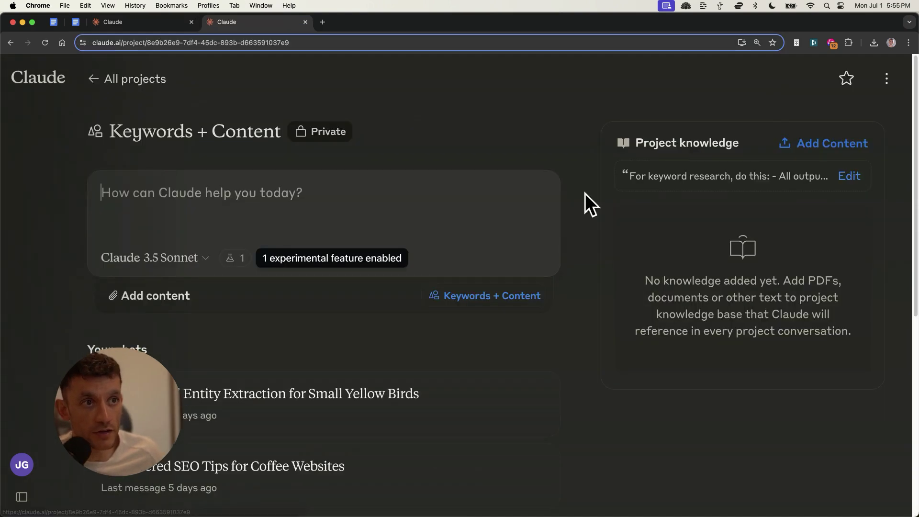
click(886, 78)
click(820, 186)
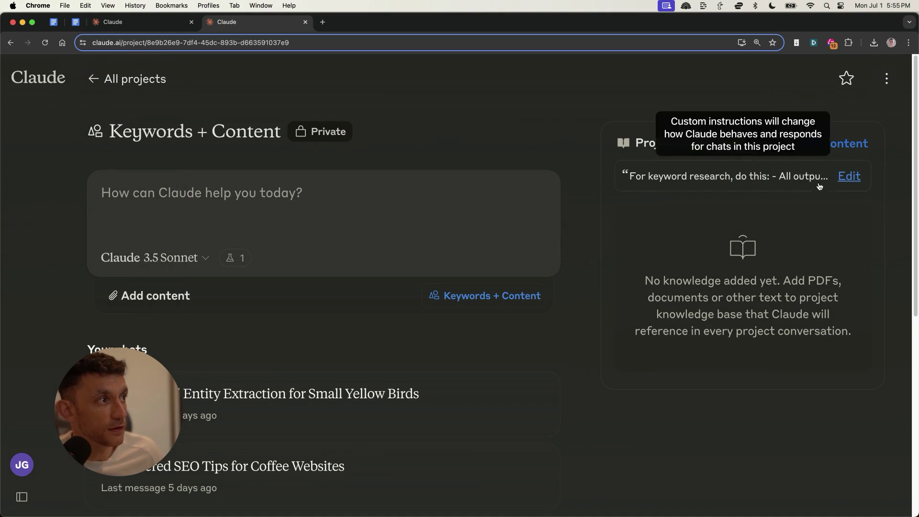
click(850, 176)
scroll(531, 316, down, 10)
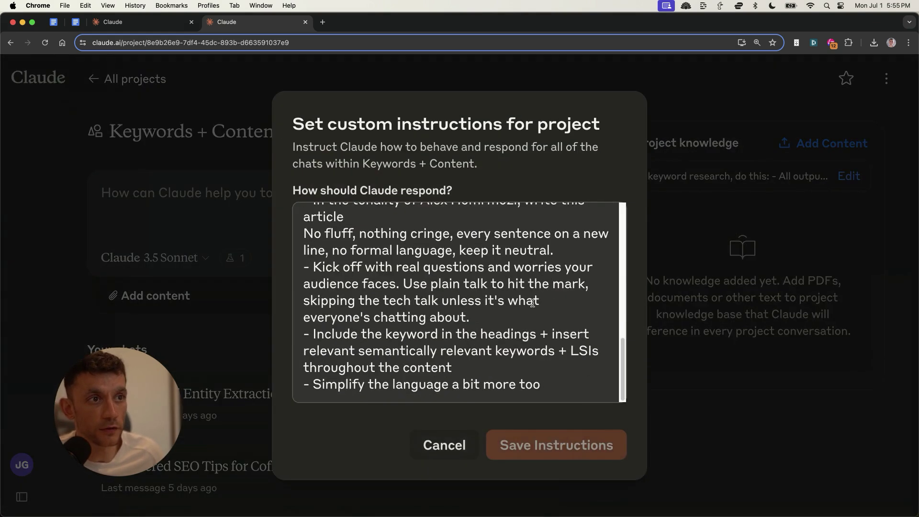
scroll(375, 220, up, 10)
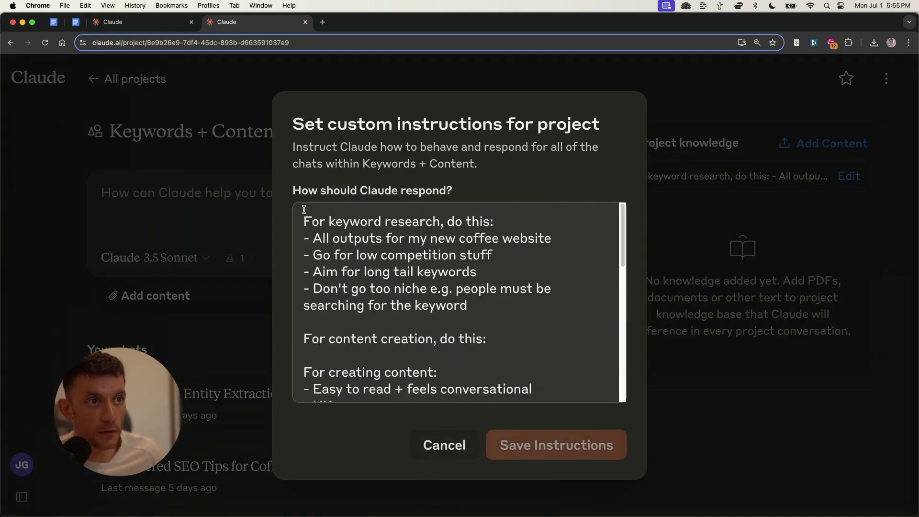
drag(304, 209, 142, 126)
click(513, 304)
click(227, 187)
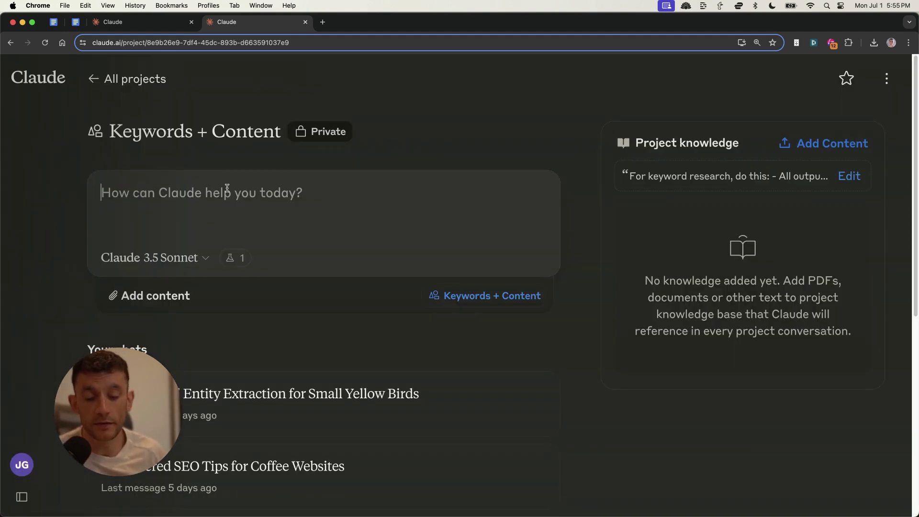
- Enter 'Niche = SEO Training' in the project prompt box and select the keyword research instructions in the notes
text(Niche = SEO Trai)
key(super+a)
key(BackSpace)
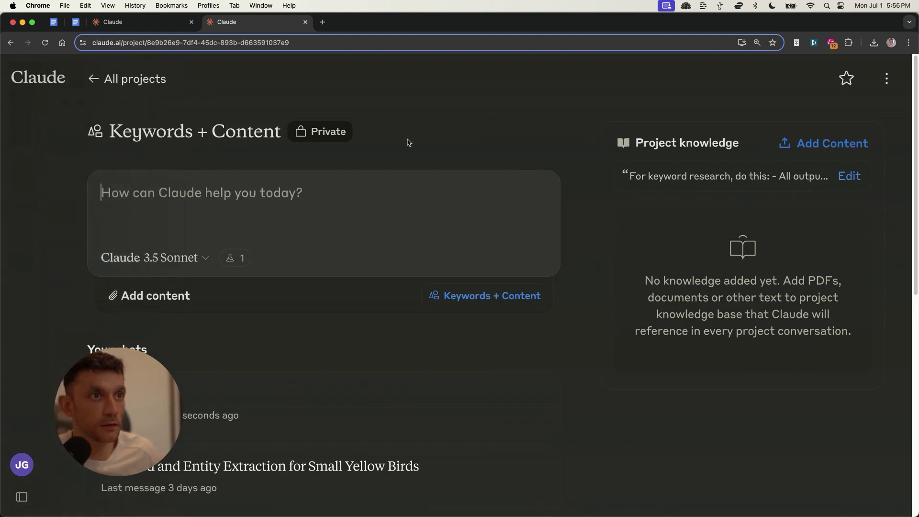
click(75, 22)
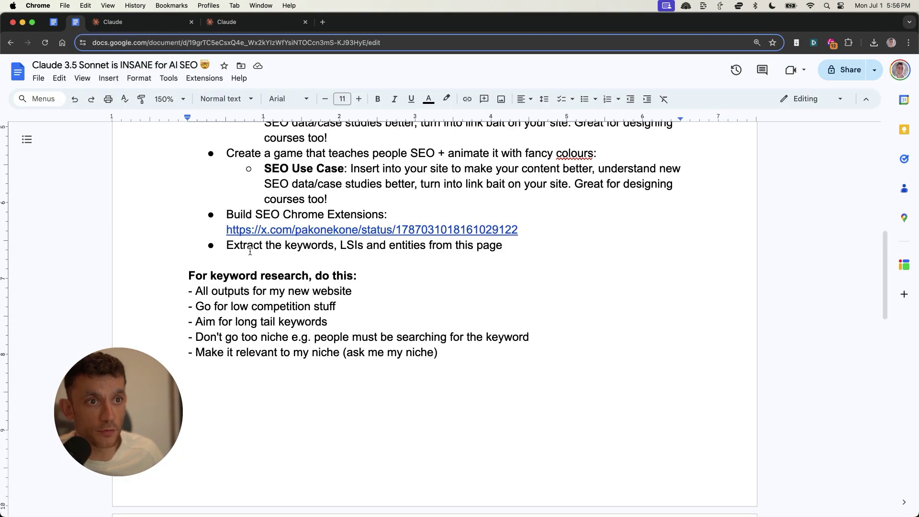
drag(189, 269, 570, 367)
scroll(568, 240, up, 15)
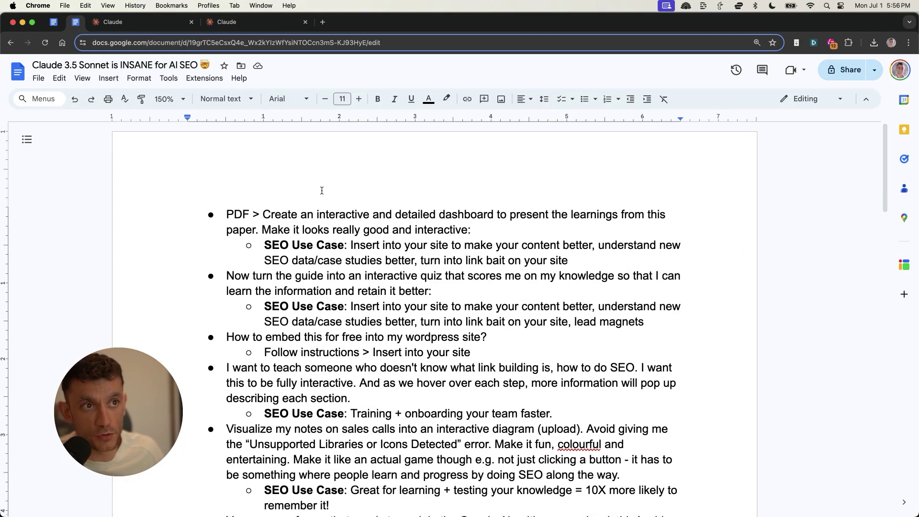
click(230, 22)
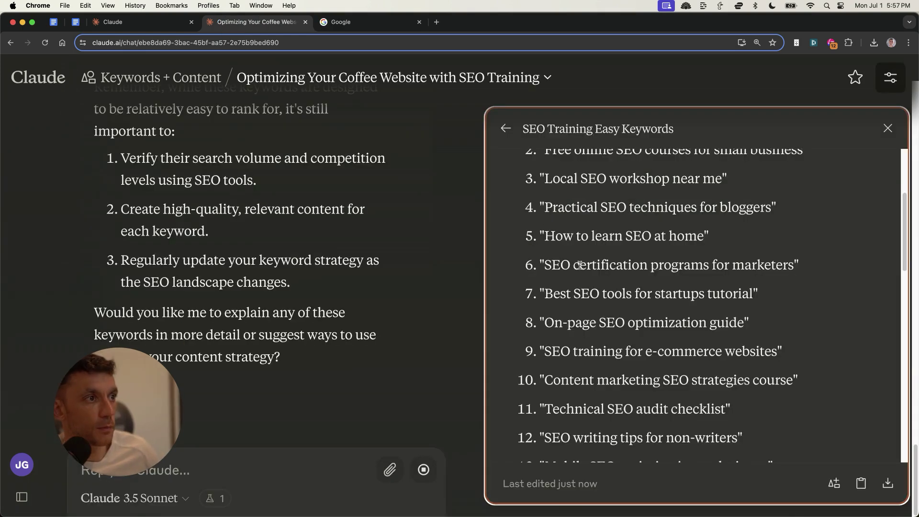
- Select the keyword 'How to learn SEO at home' and start typing 'how to learn' in Google
triple_click(584, 234)
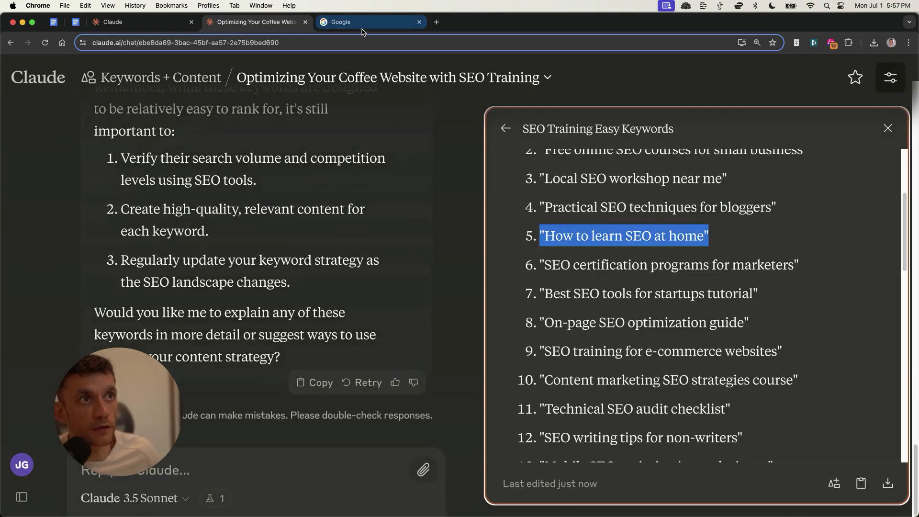
click(334, 15)
text(how to learn)
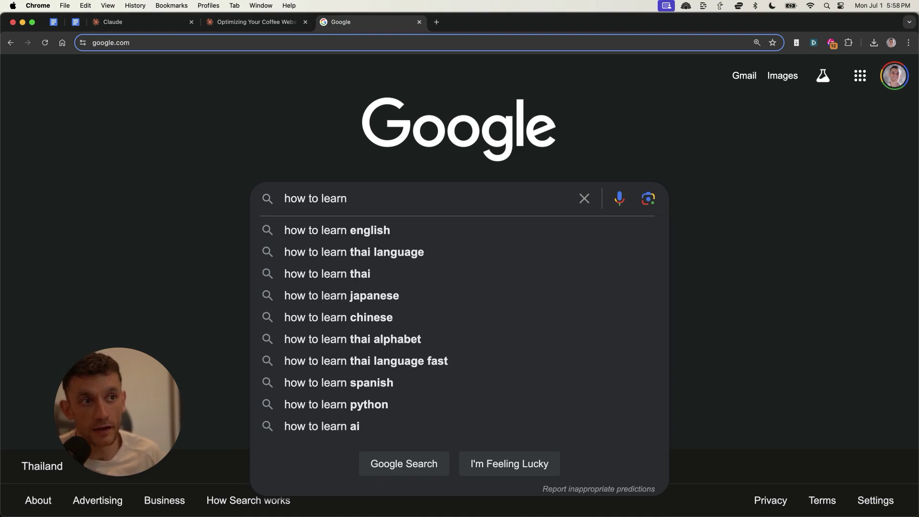
- Search Google for 'how to learn seo at home', then close the Google tab to return to Claude
key(ctrl+shift+Tab)
key(ctrl+Tab)
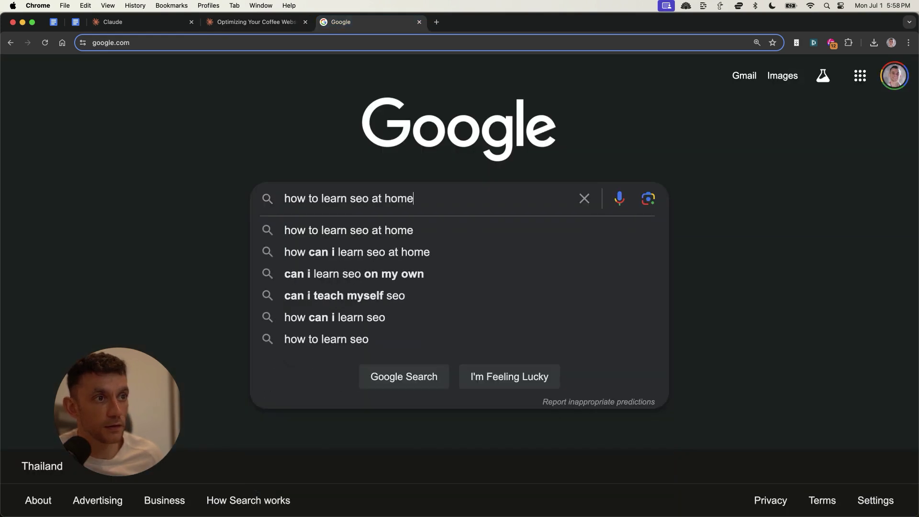
triple_click(391, 191)
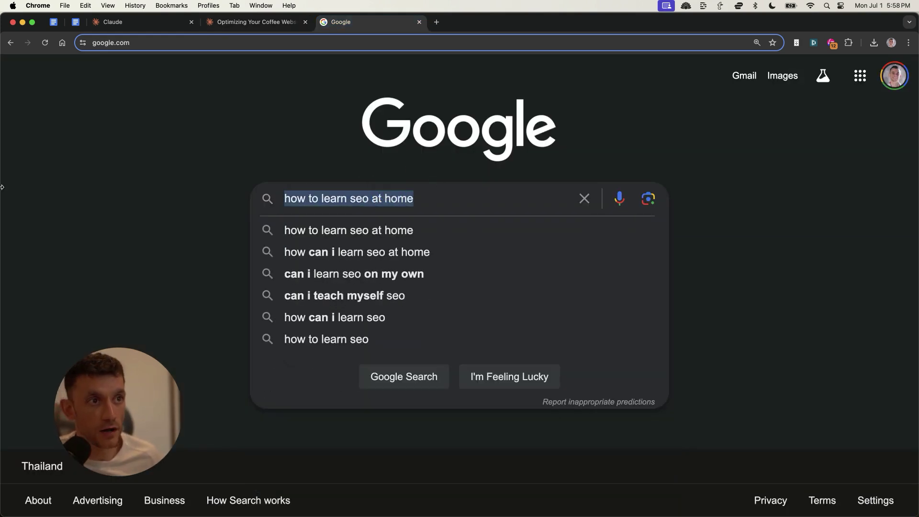
key(Return)
key(super+w)
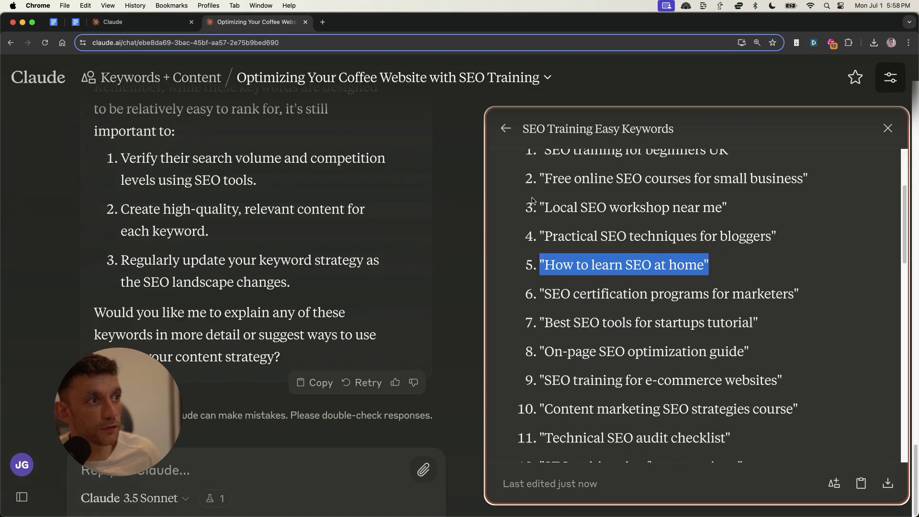
- Scroll through the SEO Training Easy Keywords list, then switch to the prompt notes document
drag(531, 148, 656, 286)
click(620, 245)
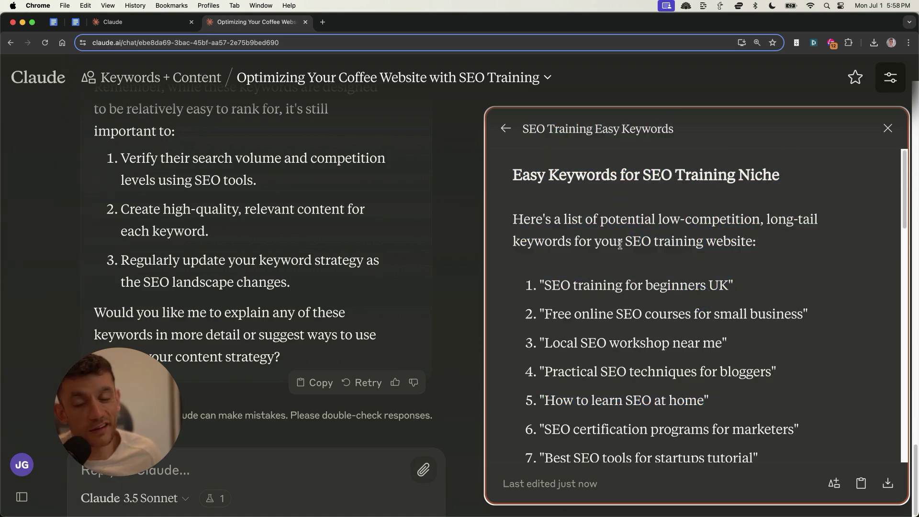
scroll(668, 364, down, 3)
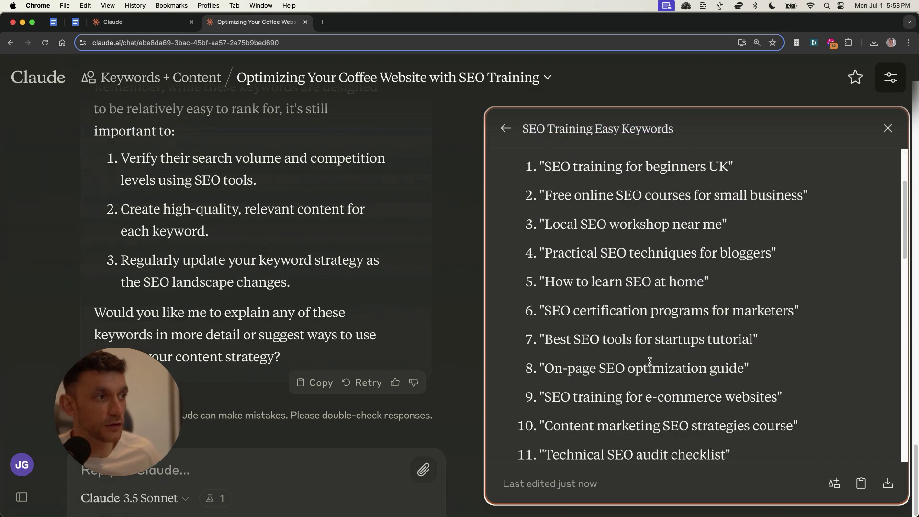
scroll(613, 334, down, 5)
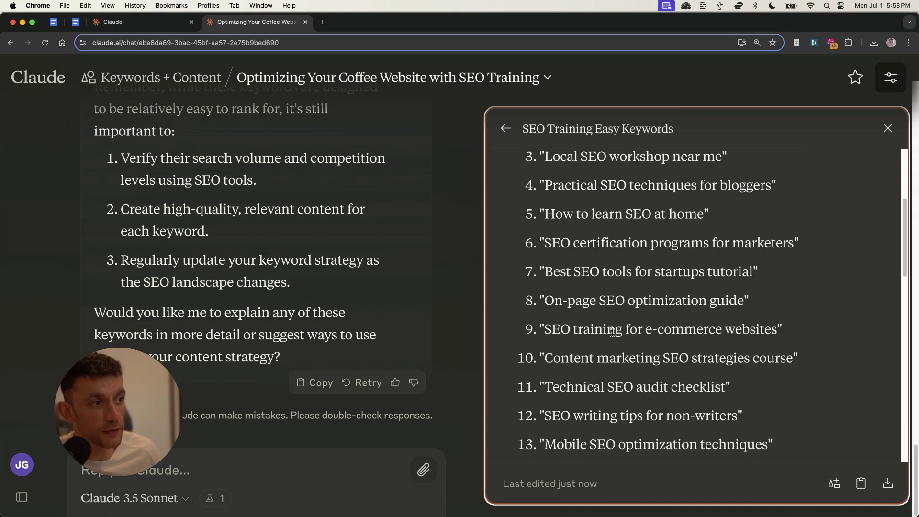
key(super+2)
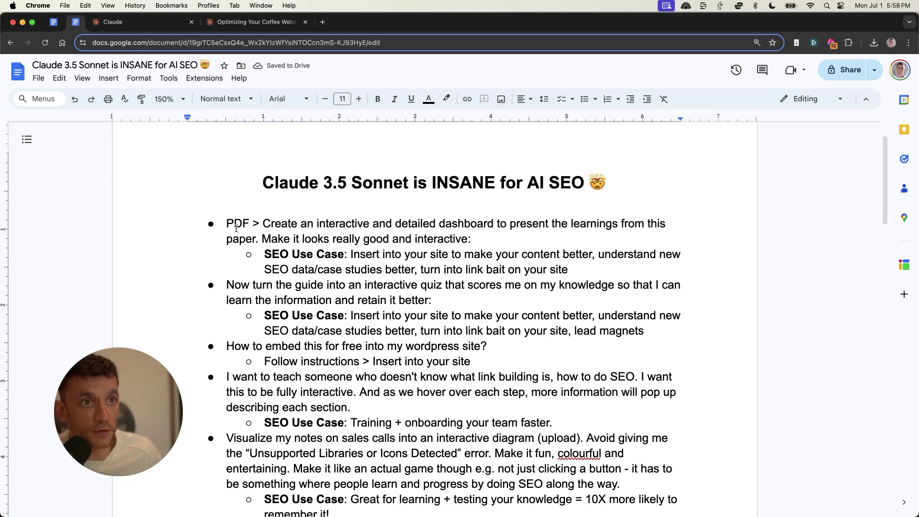
- Bring the prompt doc back to its title, select the title, and close the Claude keyword chat
drag(234, 224, 447, 360)
scroll(447, 360, down, 1)
scroll(447, 360, down, 2)
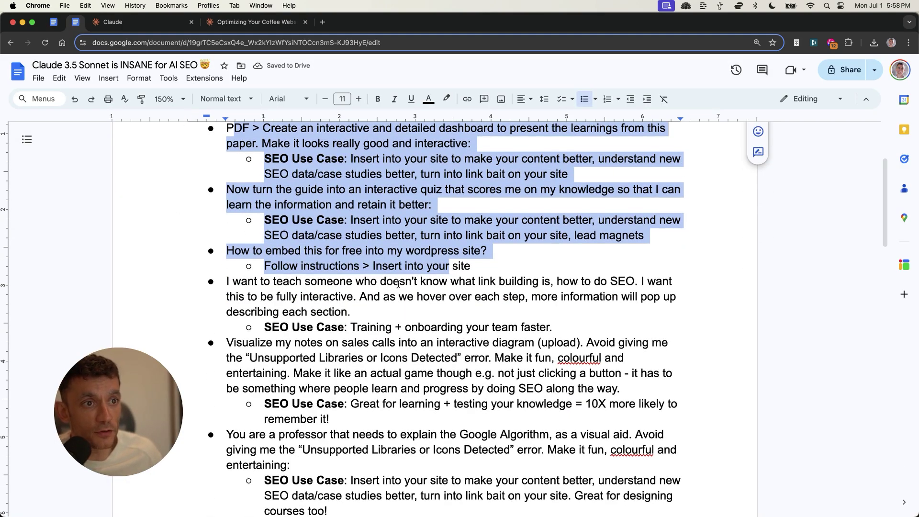
scroll(447, 360, up, 5)
click(387, 278)
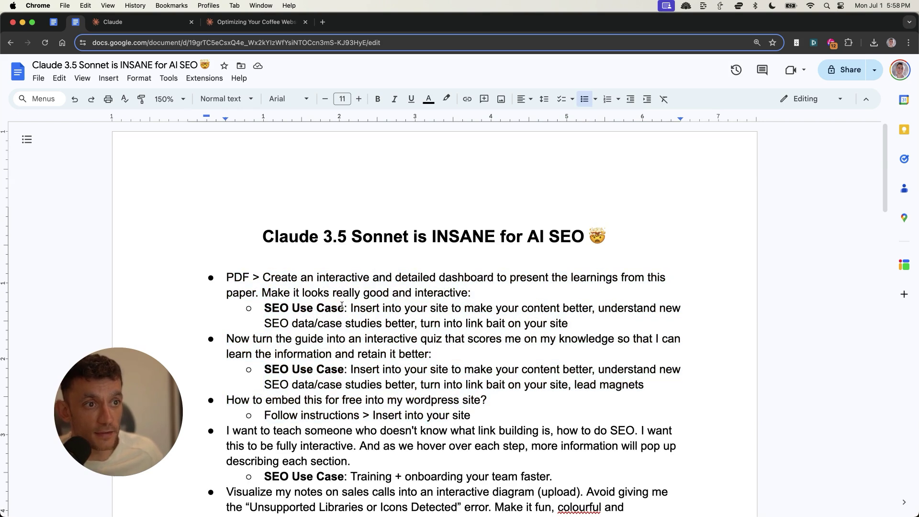
drag(220, 196, 604, 247)
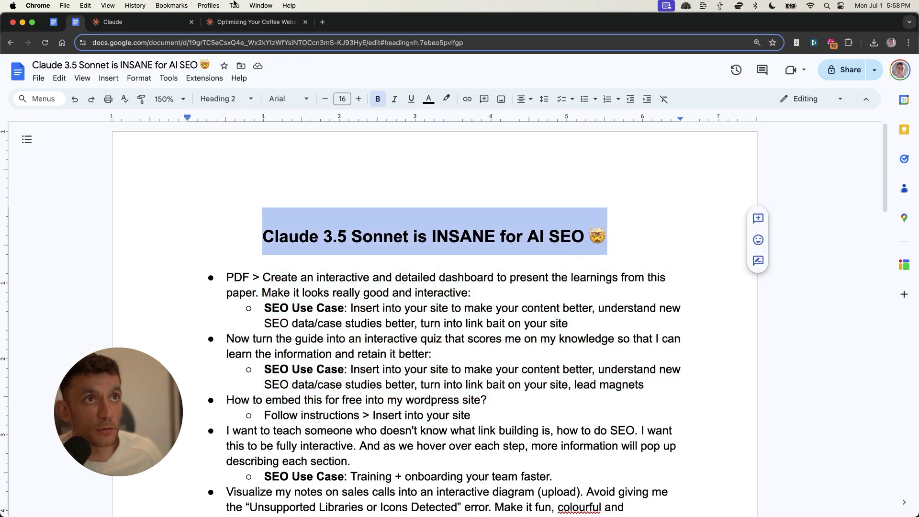
click(306, 22)
click(10, 43)
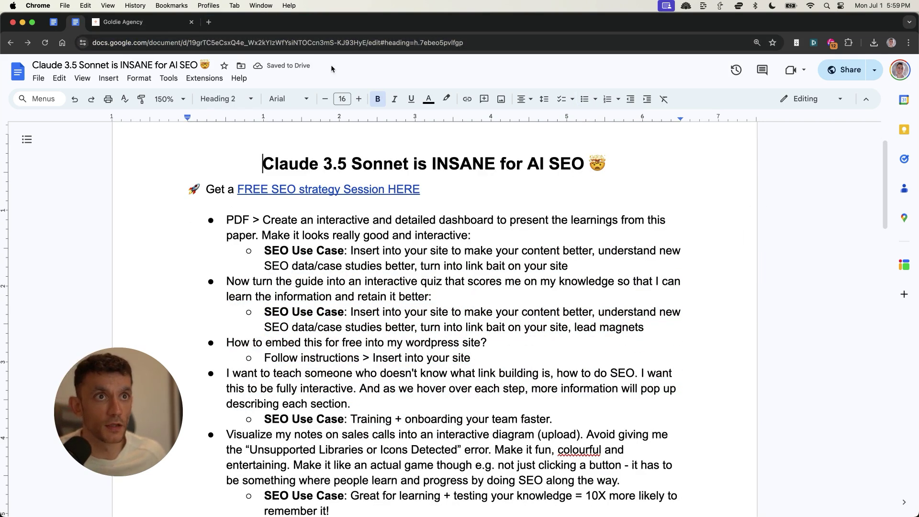
- Add and save the lesson 'Claude 3.5 Sonnet: Part 2' under FREE SEO TOOLS, then follow its strategy session link
click(130, 18)
scroll(430, 295, down, 5)
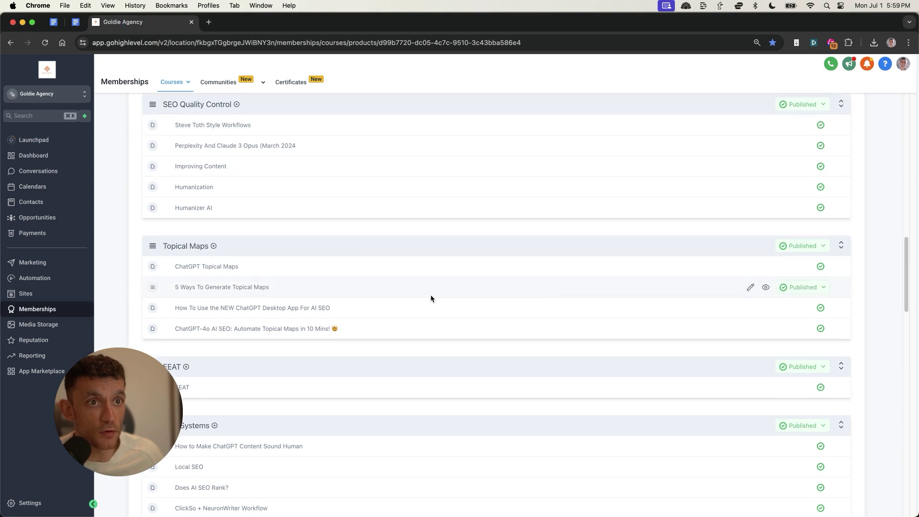
scroll(423, 367, down, 10)
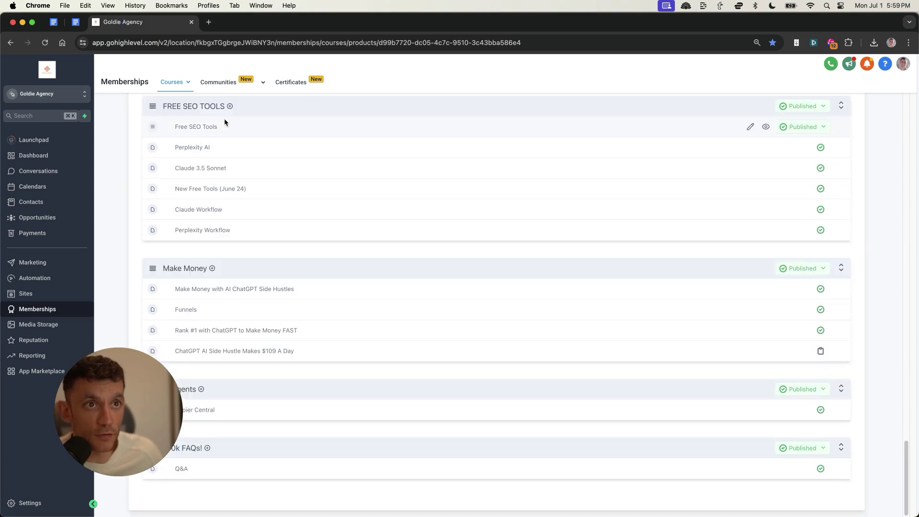
click(230, 107)
click(232, 121)
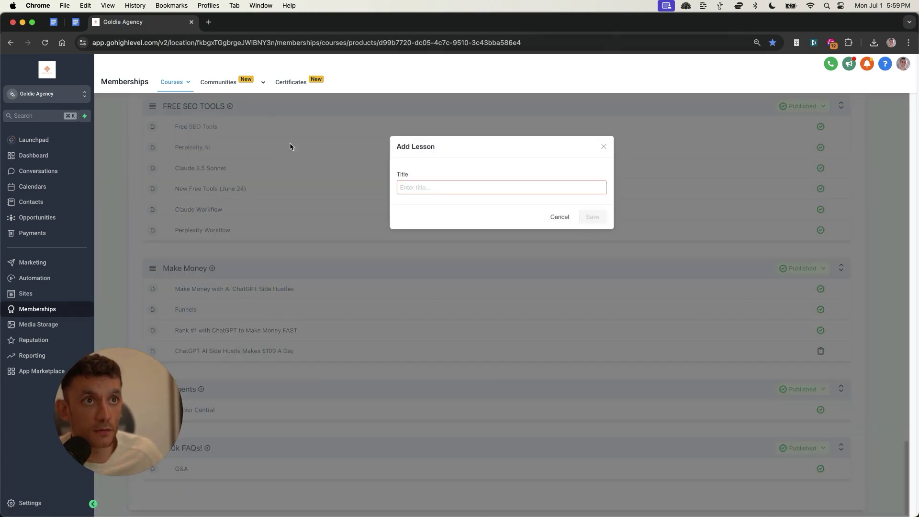
text(Claude 3.5 Sonnet: Part 2)
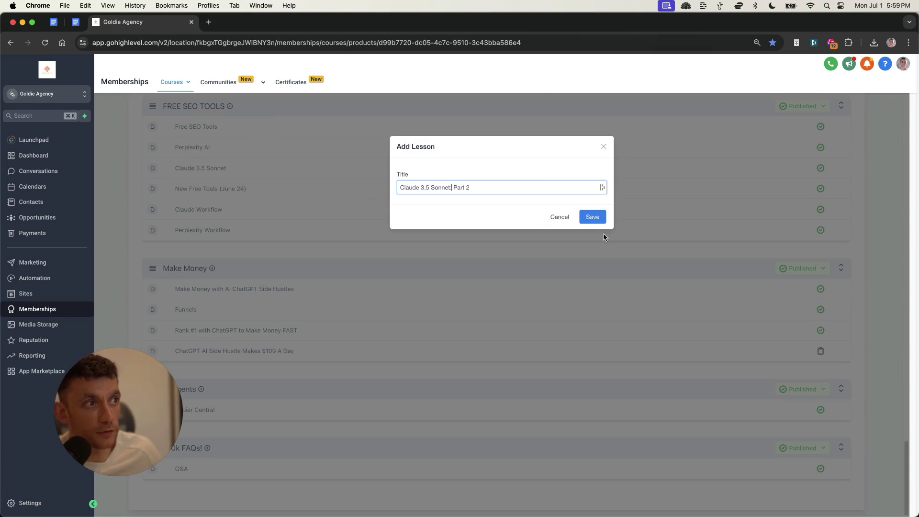
click(600, 218)
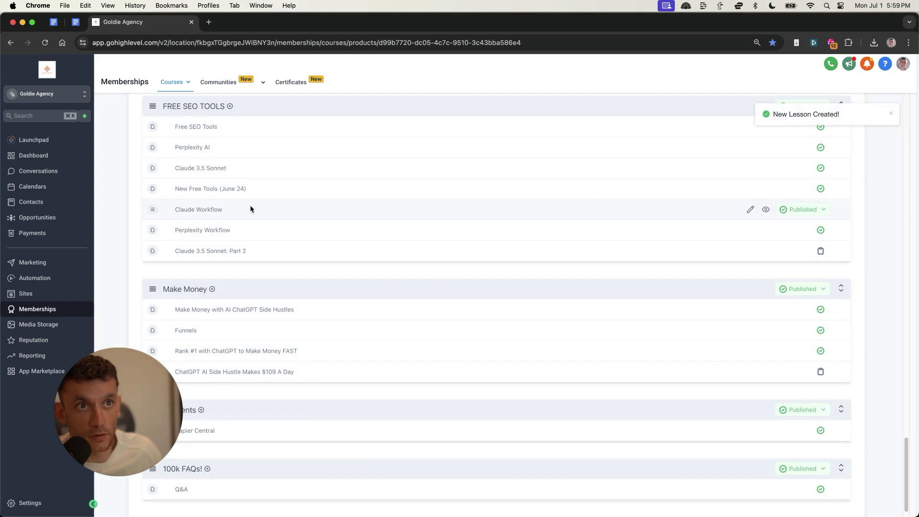
click(157, 250)
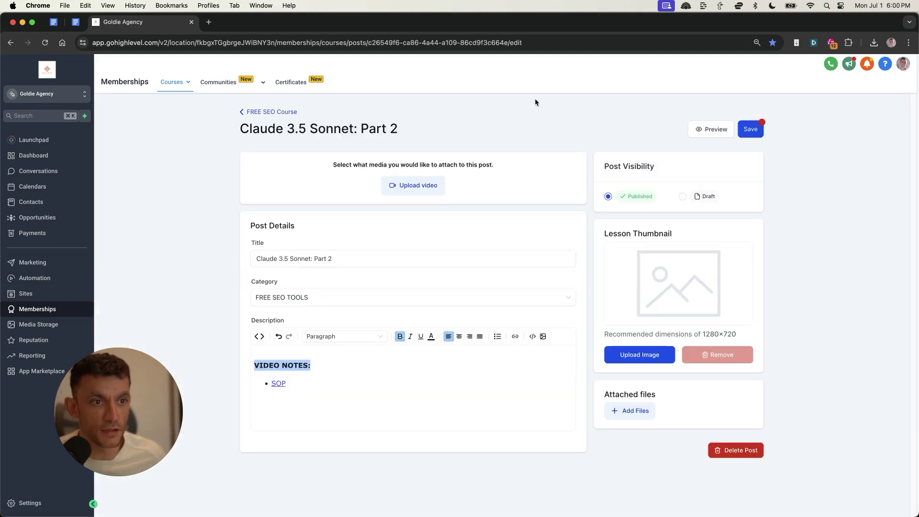
click(274, 356)
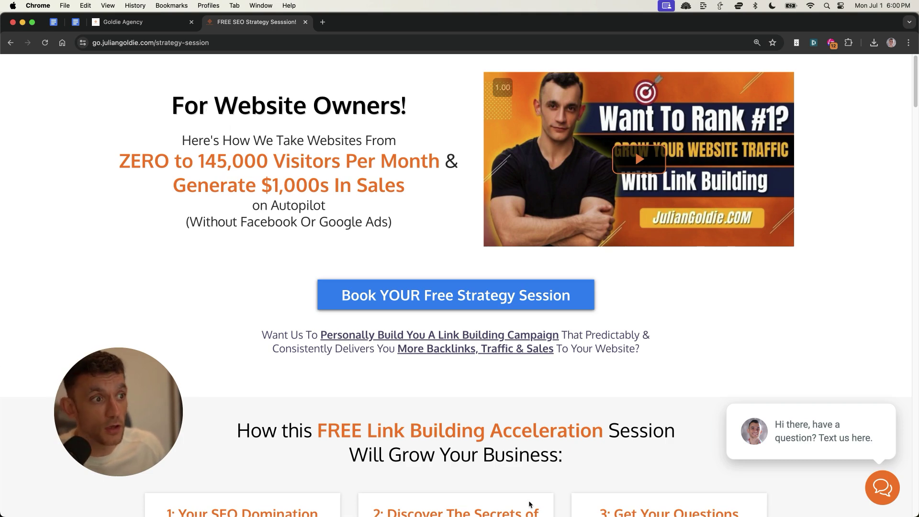
scroll(530, 504, down, 5)
triple_click(698, 314)
click(720, 318)
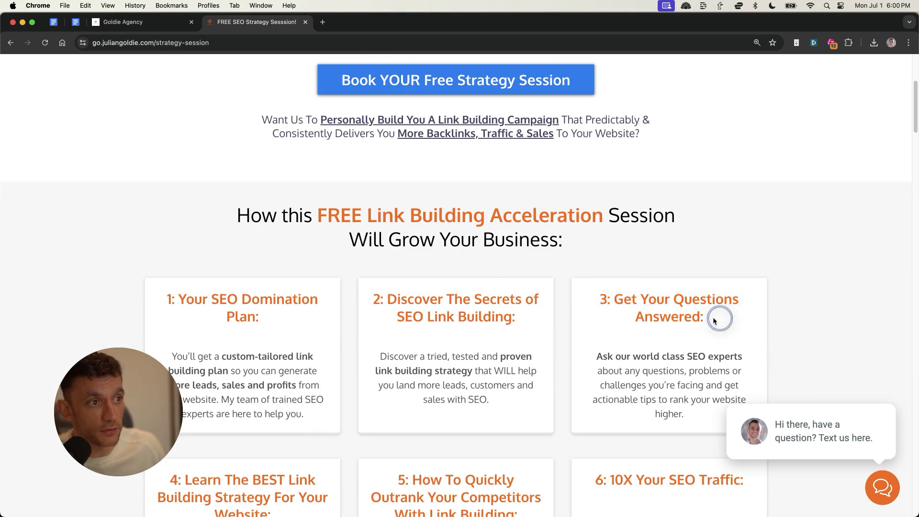
drag(362, 282, 550, 318)
scroll(130, 262, down, 1)
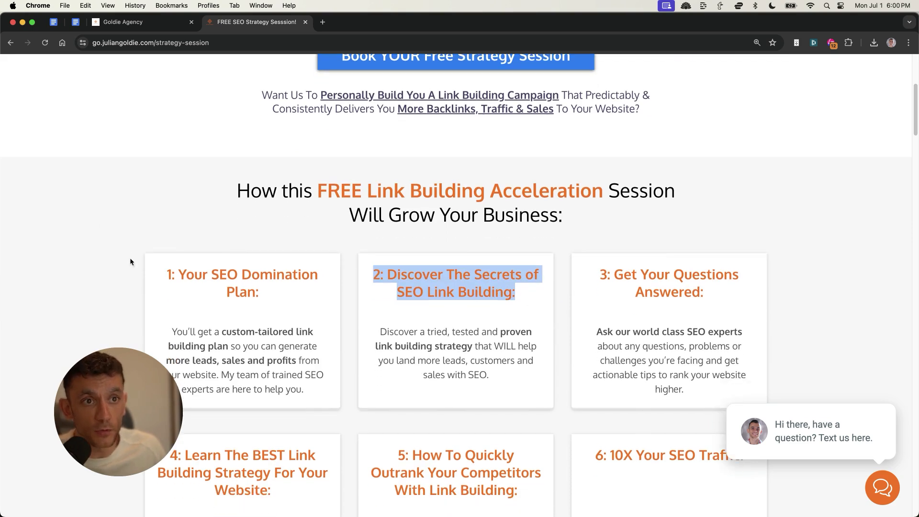
drag(131, 262, 268, 295)
scroll(268, 294, down, 3)
drag(171, 311, 287, 346)
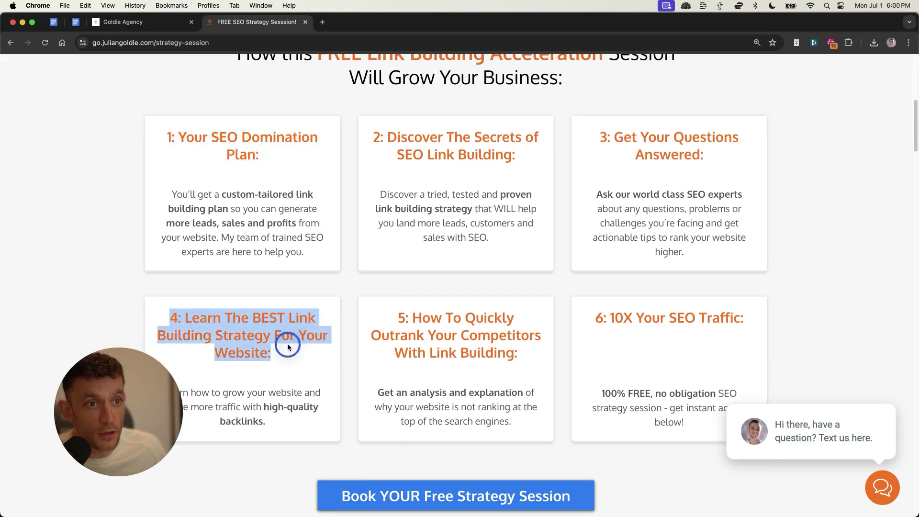
drag(383, 336, 529, 351)
scroll(528, 355, up, 2)
scroll(528, 355, up, 5)
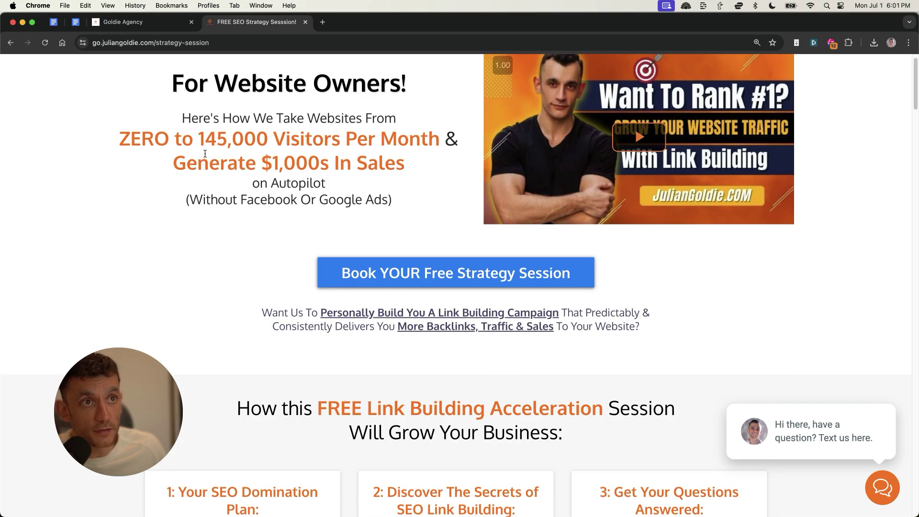